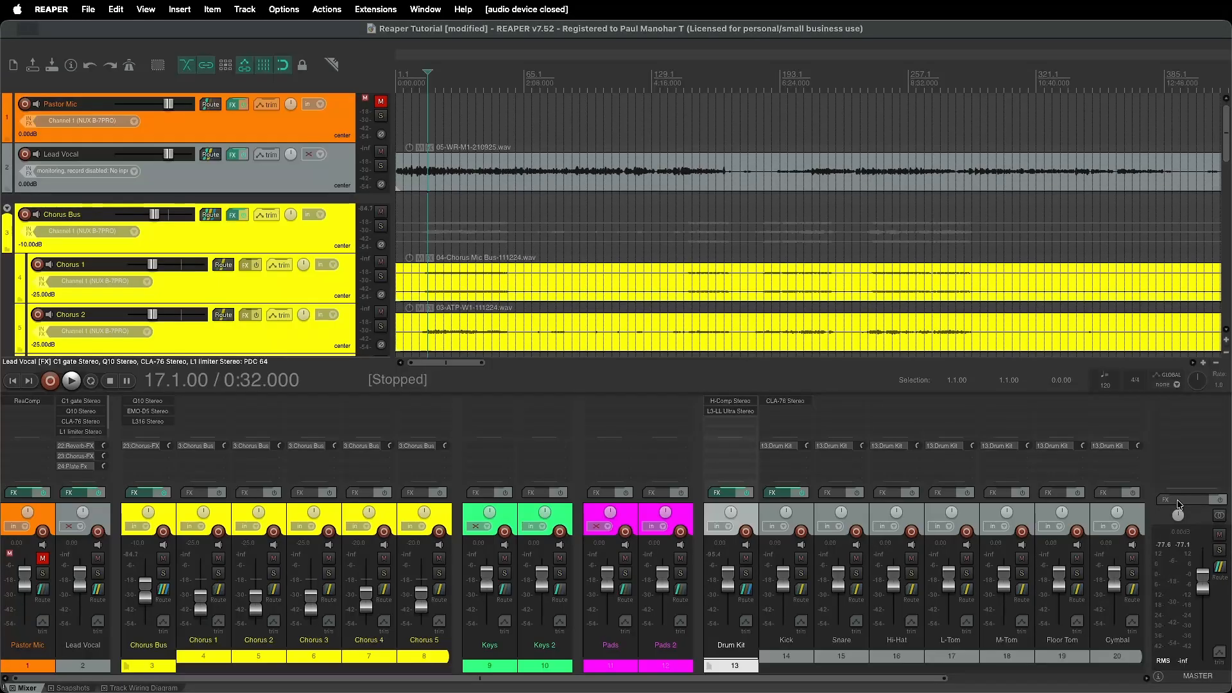
# Add the Waves Vitamin Stereo plug-in to the master track's FX chain.
pyautogui.click(1216, 502)
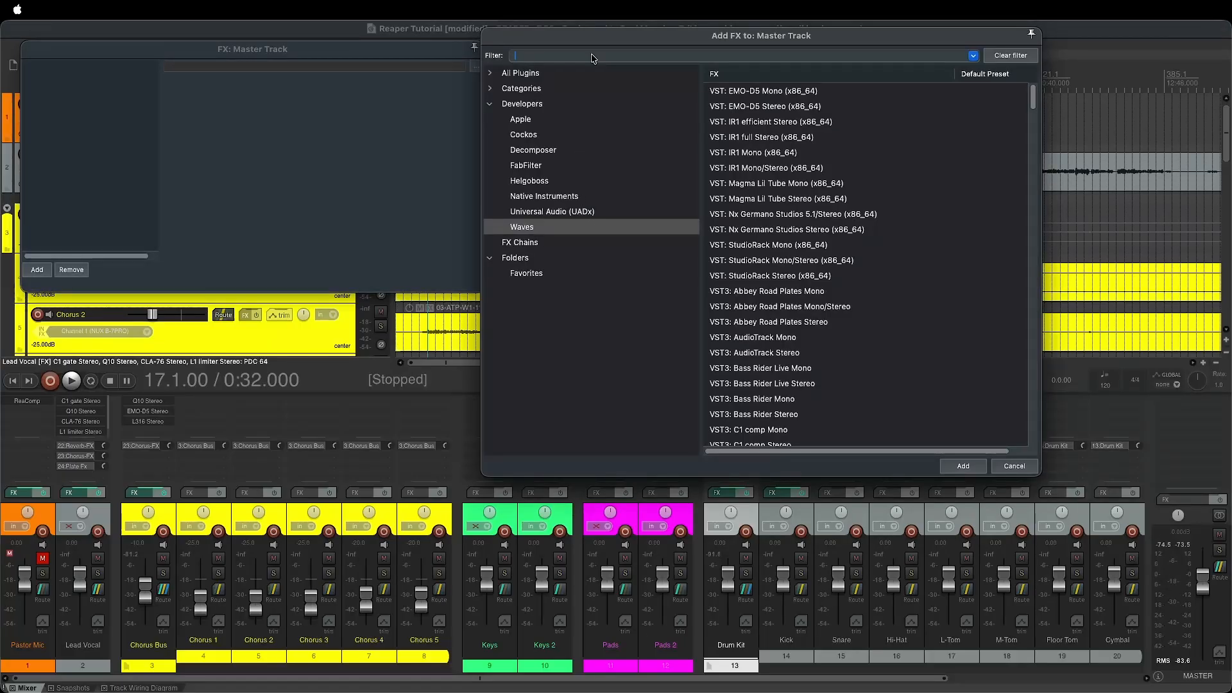
pyautogui.write('Vi')
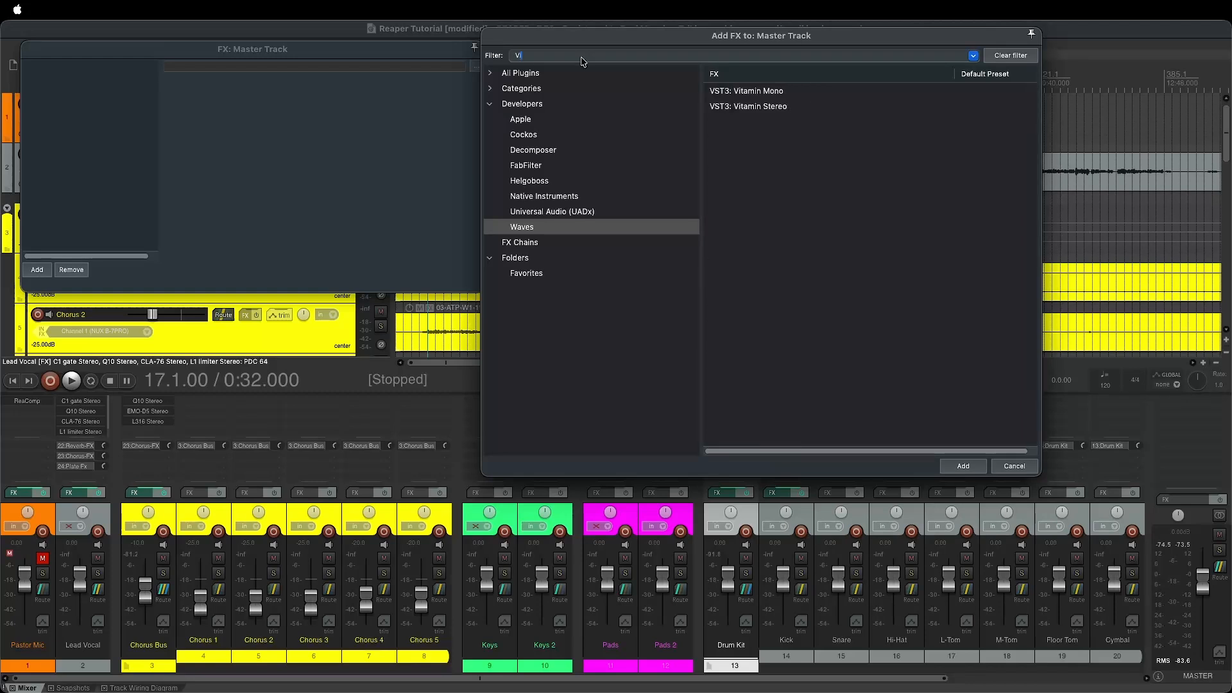
pyautogui.click(748, 106)
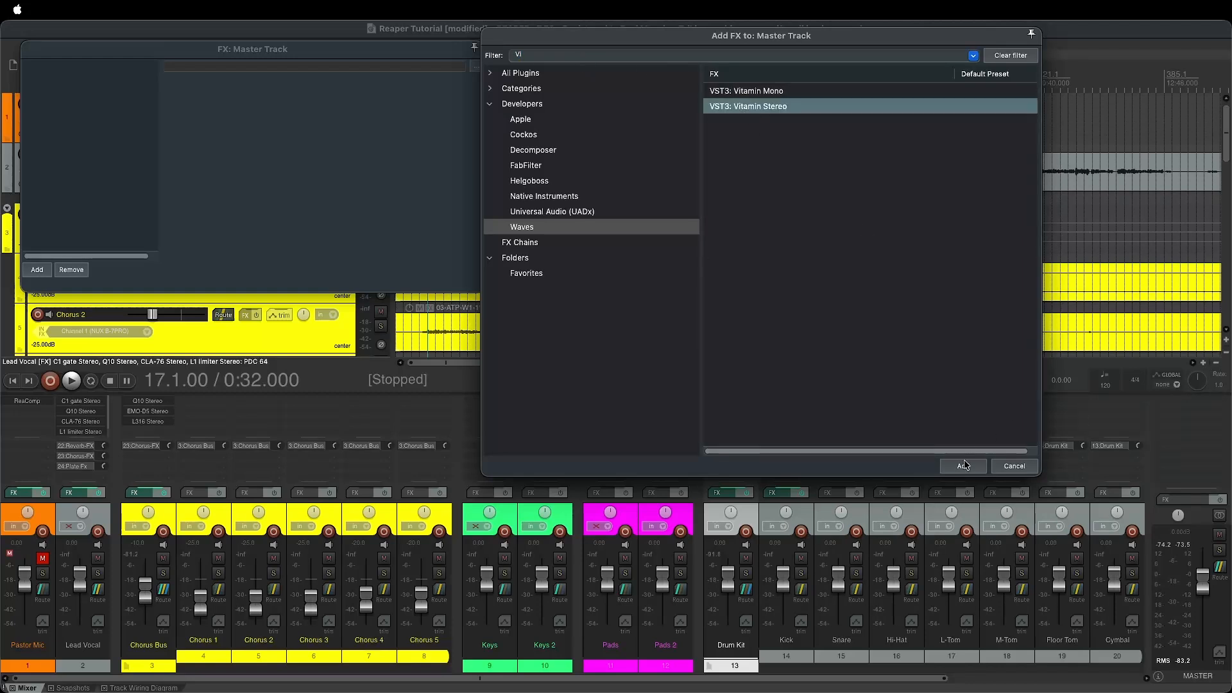
pyautogui.click(962, 466)
# Load the Mastering 2 factory preset in Vitamin Stereo on the master track.
pyautogui.moveTo(305, 46); pyautogui.dragTo(625, 71)
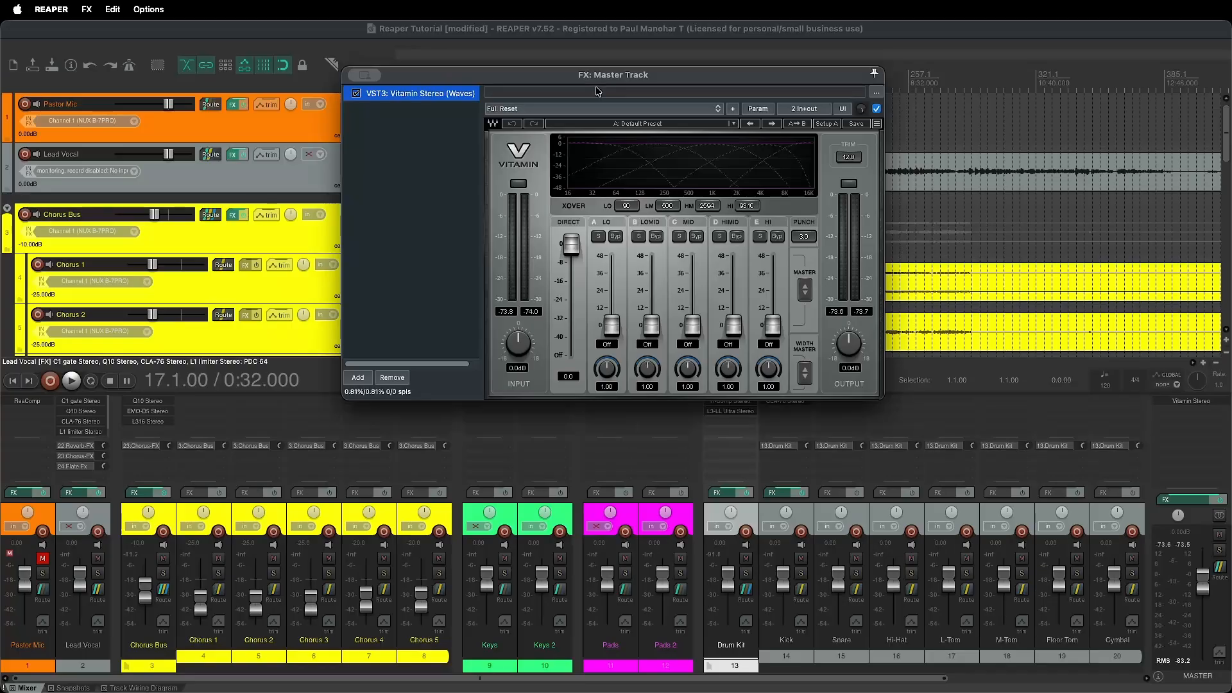
pyautogui.click(734, 124)
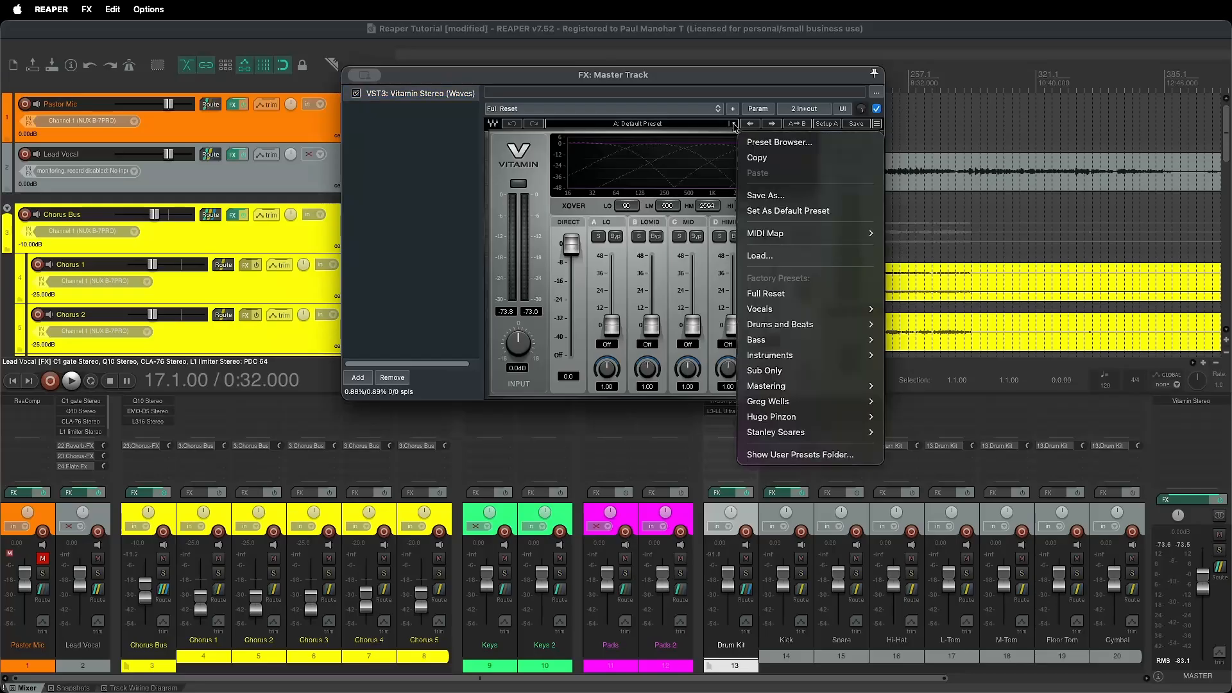
pyautogui.moveTo(791, 385)
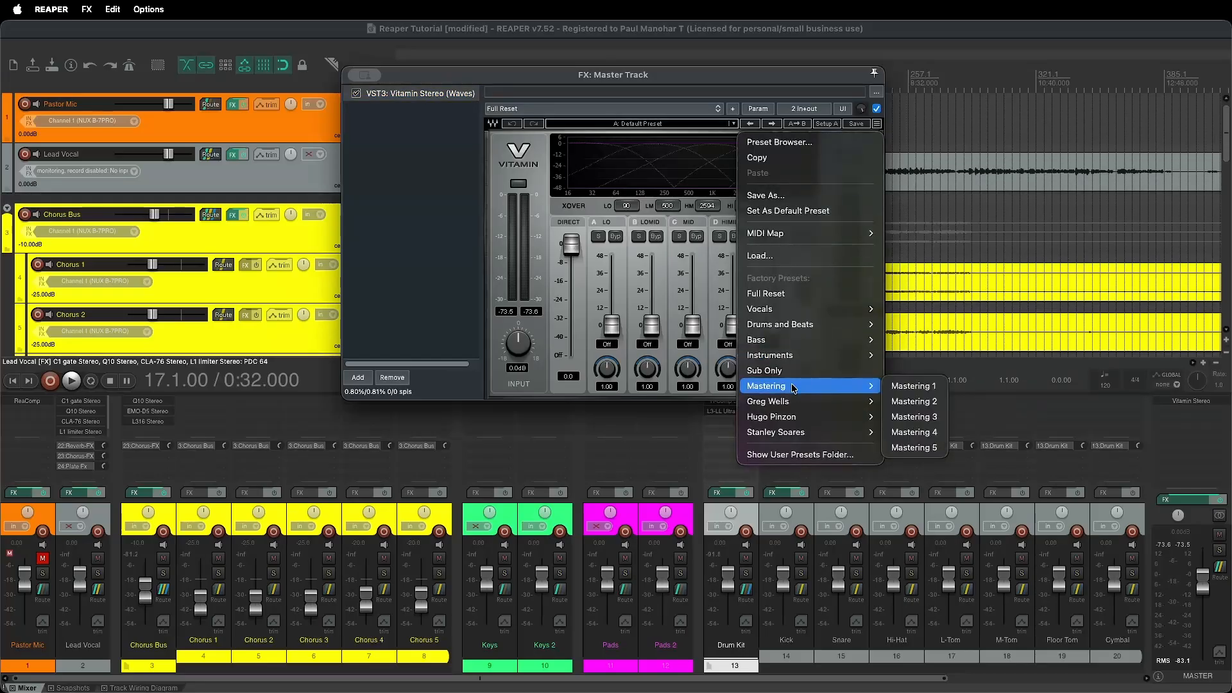
pyautogui.click(911, 402)
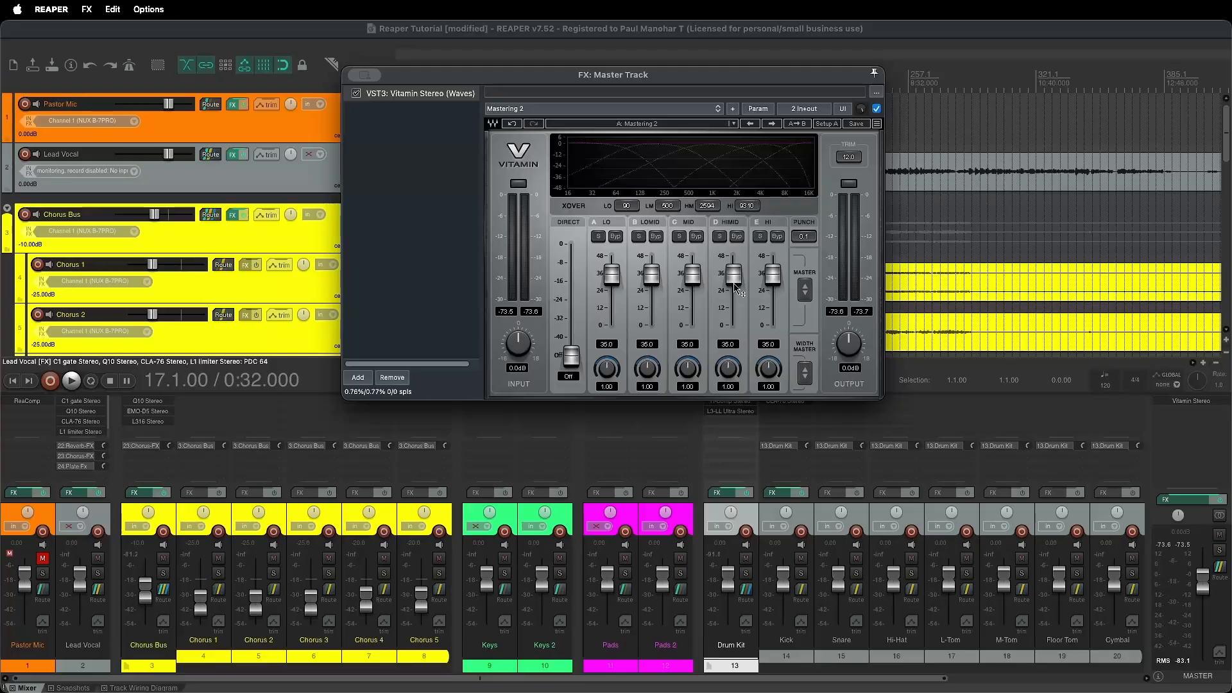
# Add the Waves C4 Stereo multiband processor after Vitamin in the master track's FX chain.
pyautogui.moveTo(421, 78); pyautogui.dragTo(507, 73)
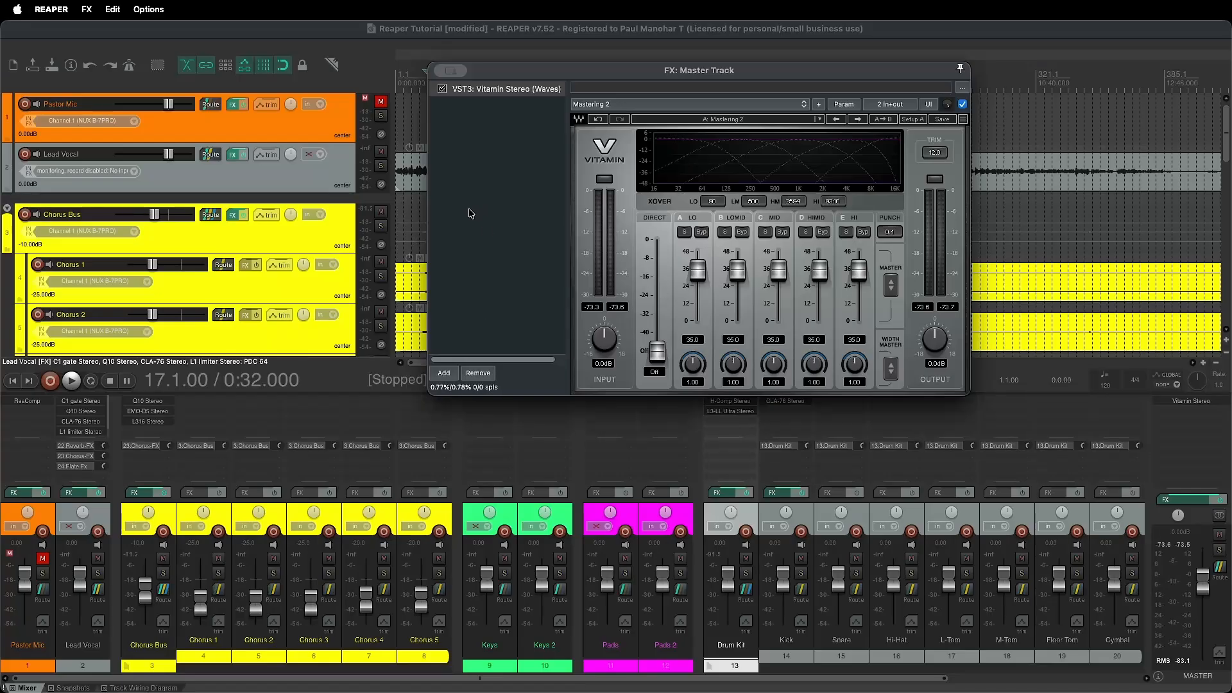
pyautogui.click(443, 373)
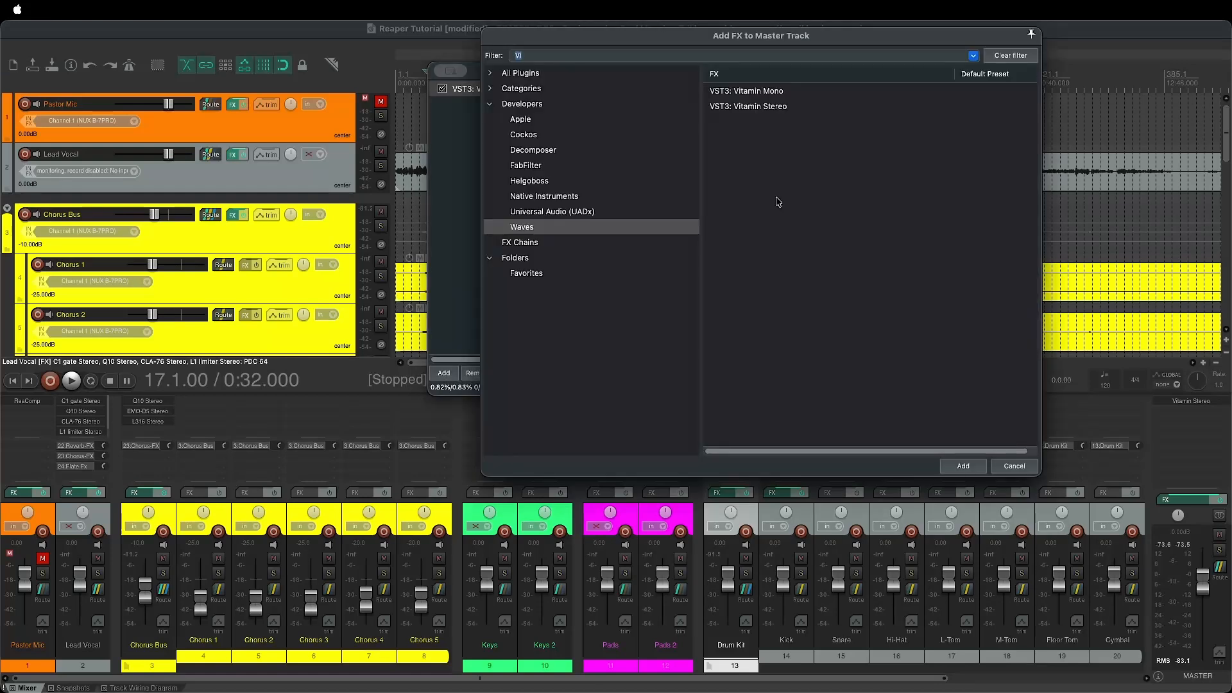
pyautogui.write('c4')
pyautogui.click(761, 107)
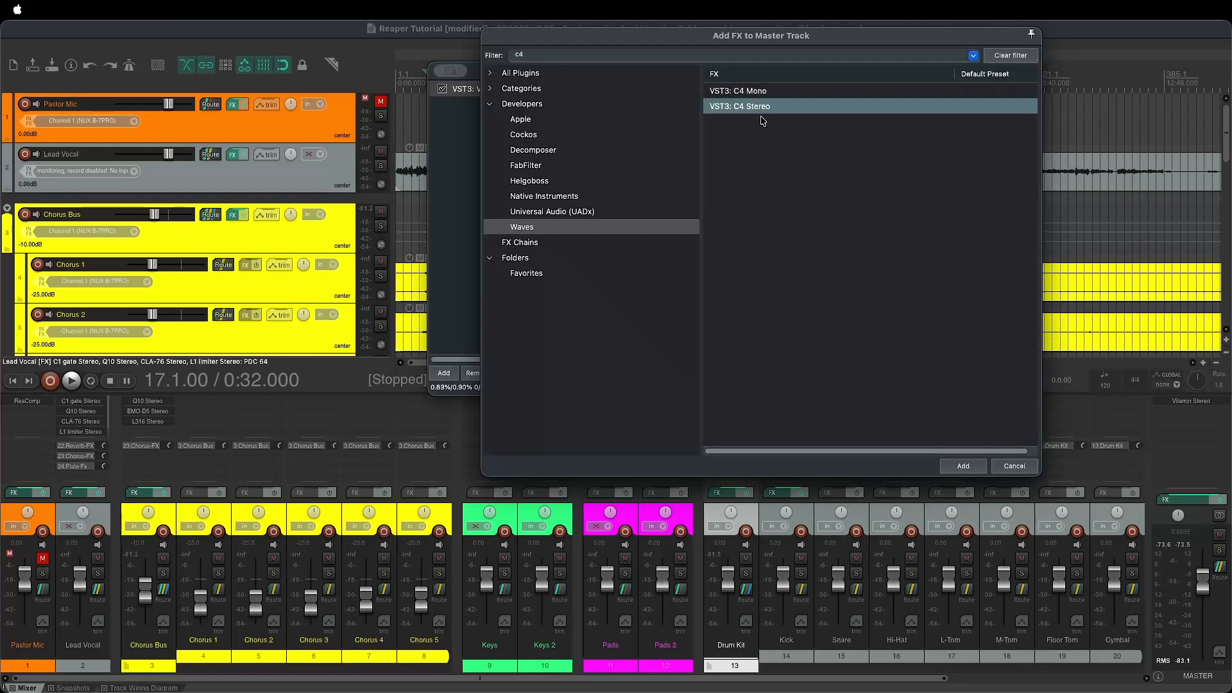
pyautogui.click(963, 466)
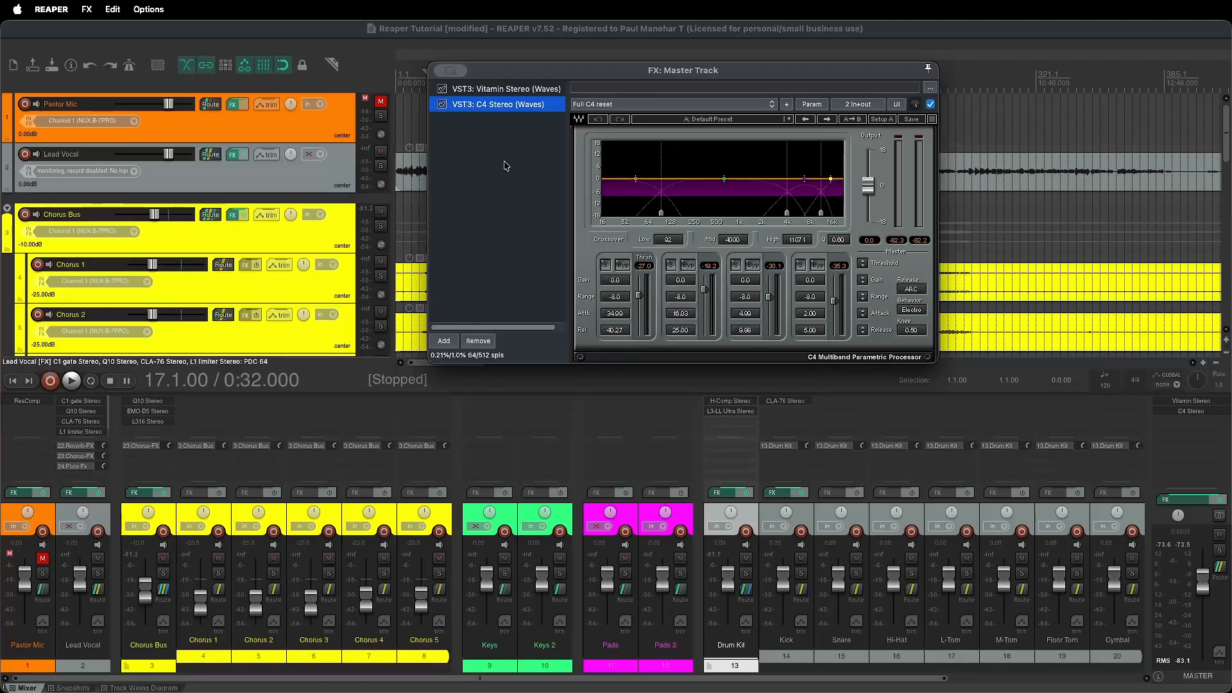
# Load the Multi Electro Mastering factory preset in C4 Stereo.
pyautogui.click(793, 120)
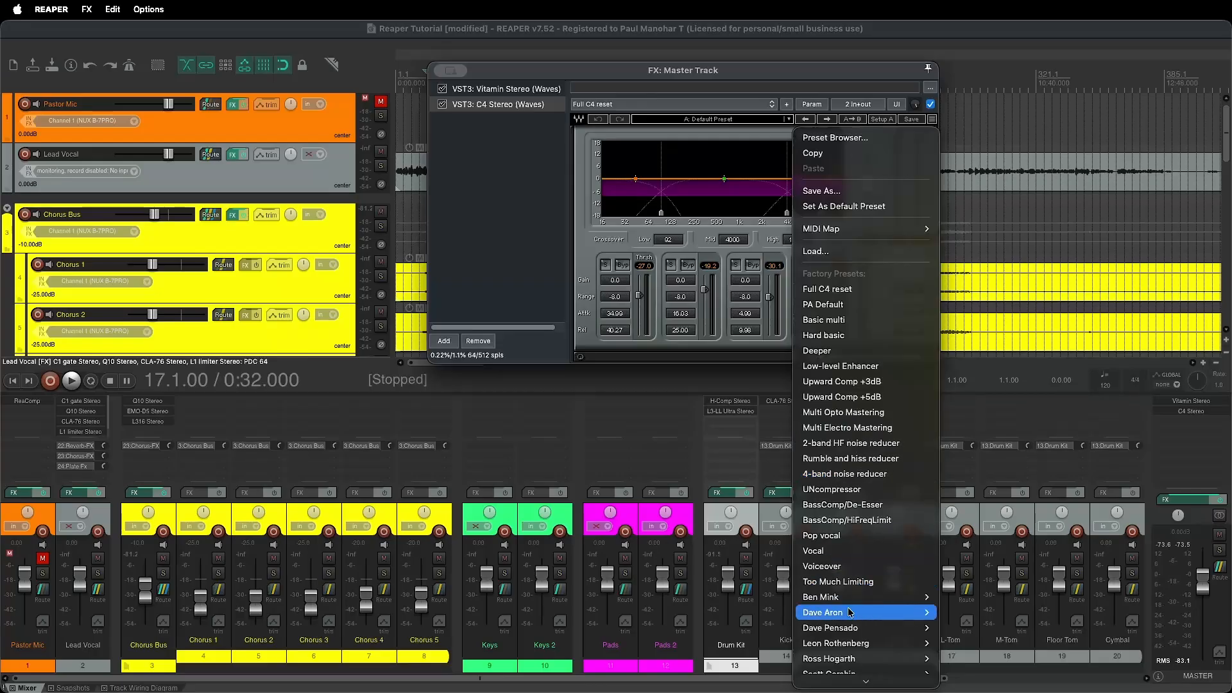
pyautogui.scroll(-5, 840, 655)
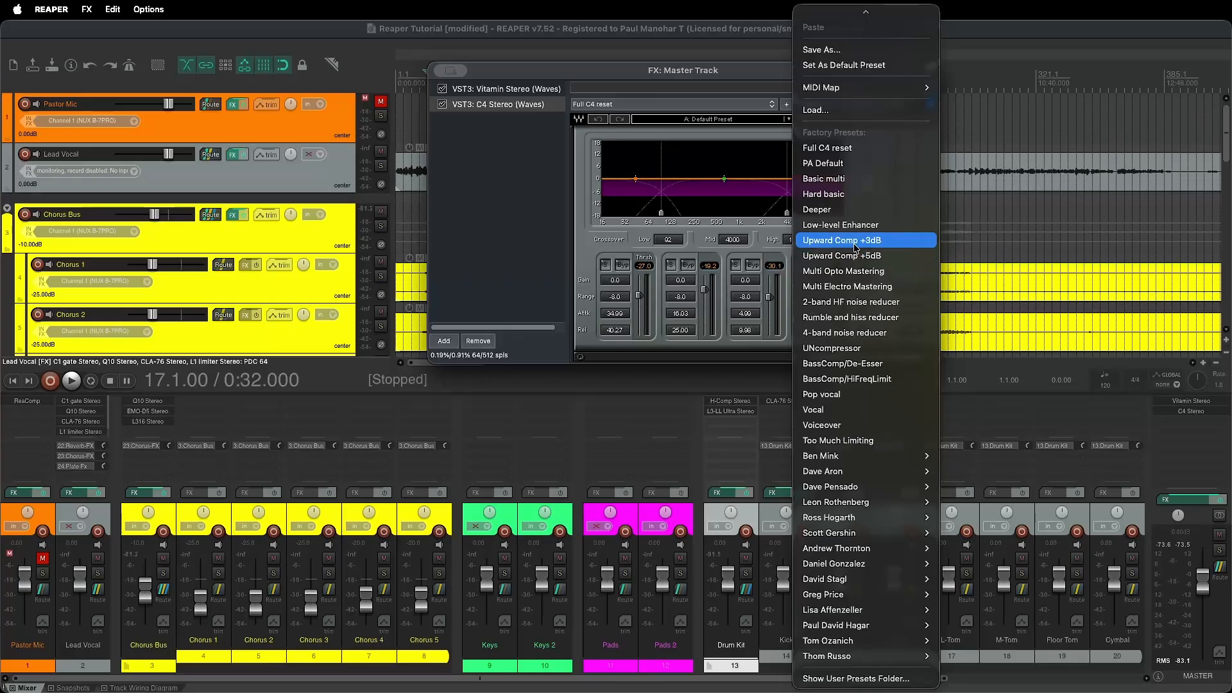
pyautogui.click(860, 287)
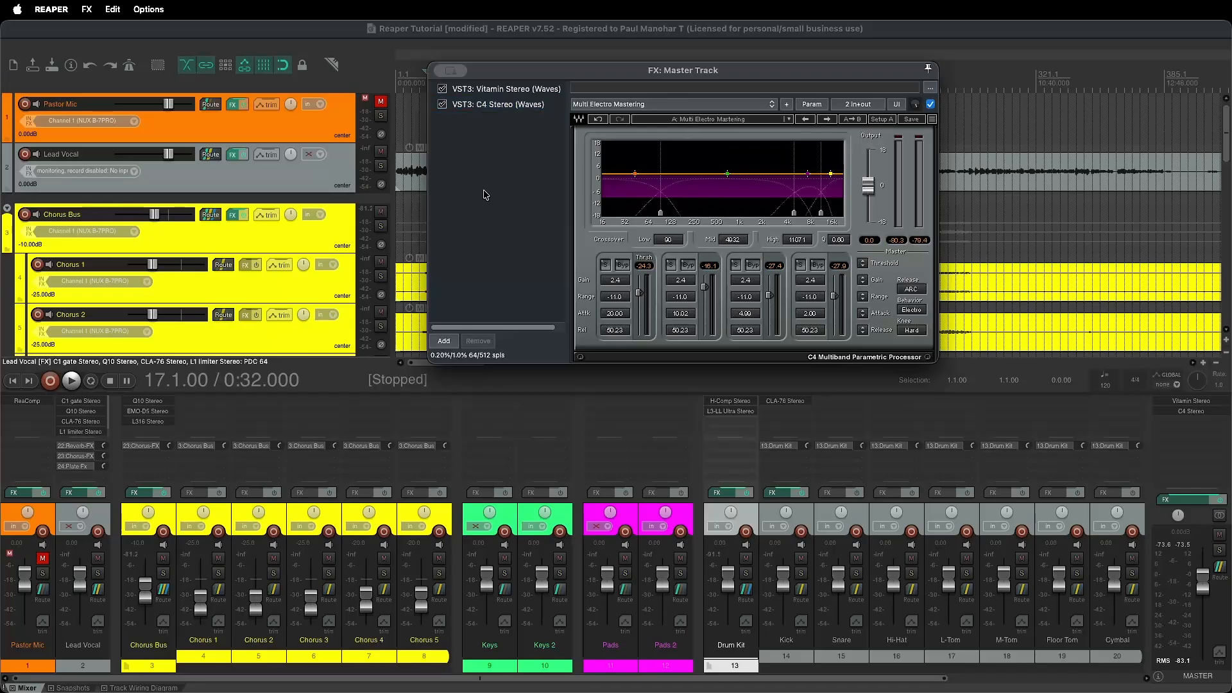
# Add the Waves L2 Stereo limiter to the master track's FX chain and load its 16bit harder limiting preset.
pyautogui.moveTo(557, 78); pyautogui.dragTo(627, 107)
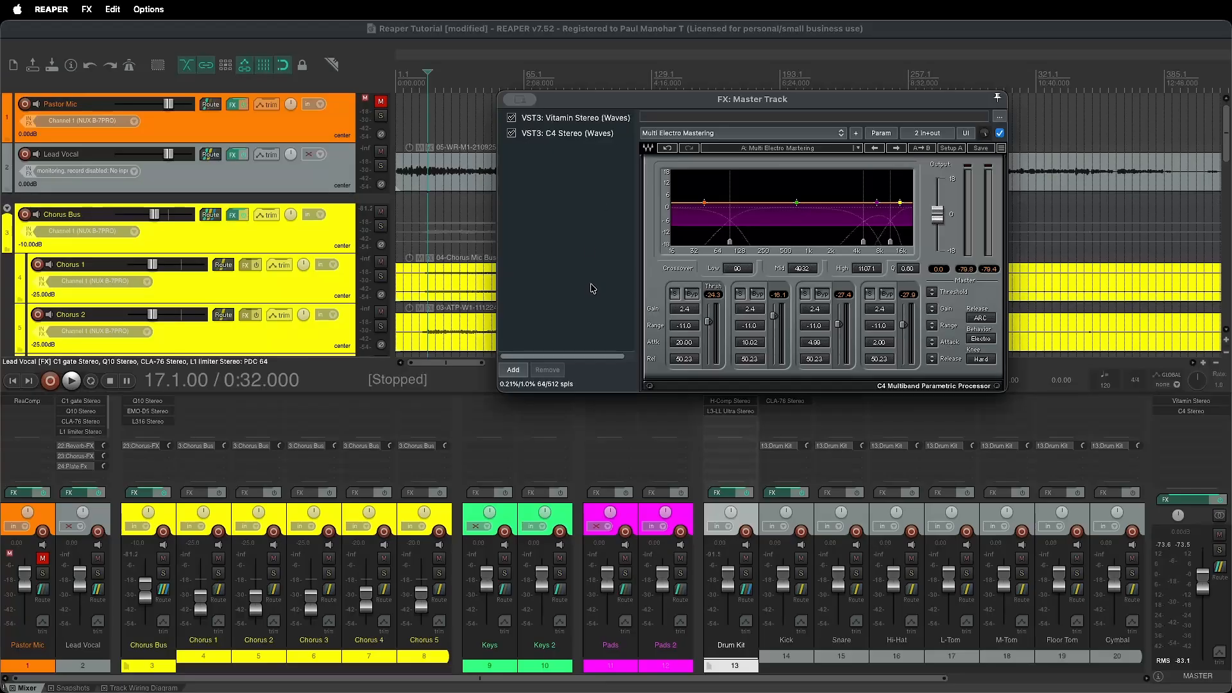
pyautogui.click(512, 369)
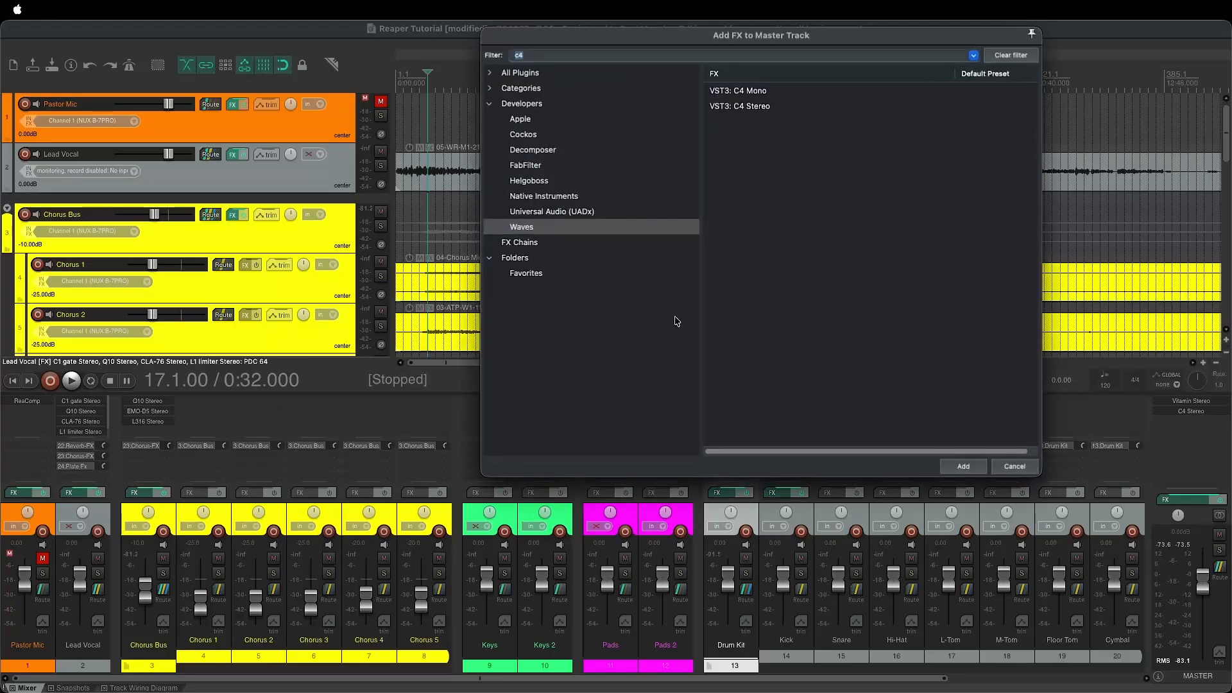
pyautogui.press('BackSpace')
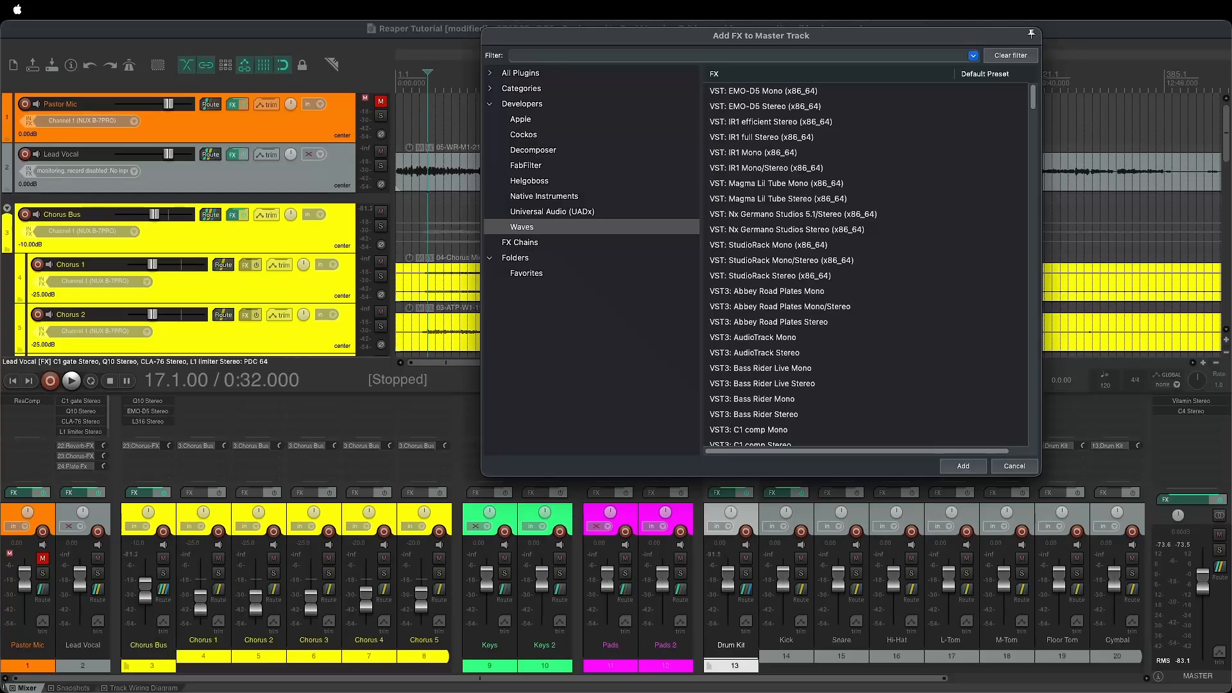
pyautogui.write('l2')
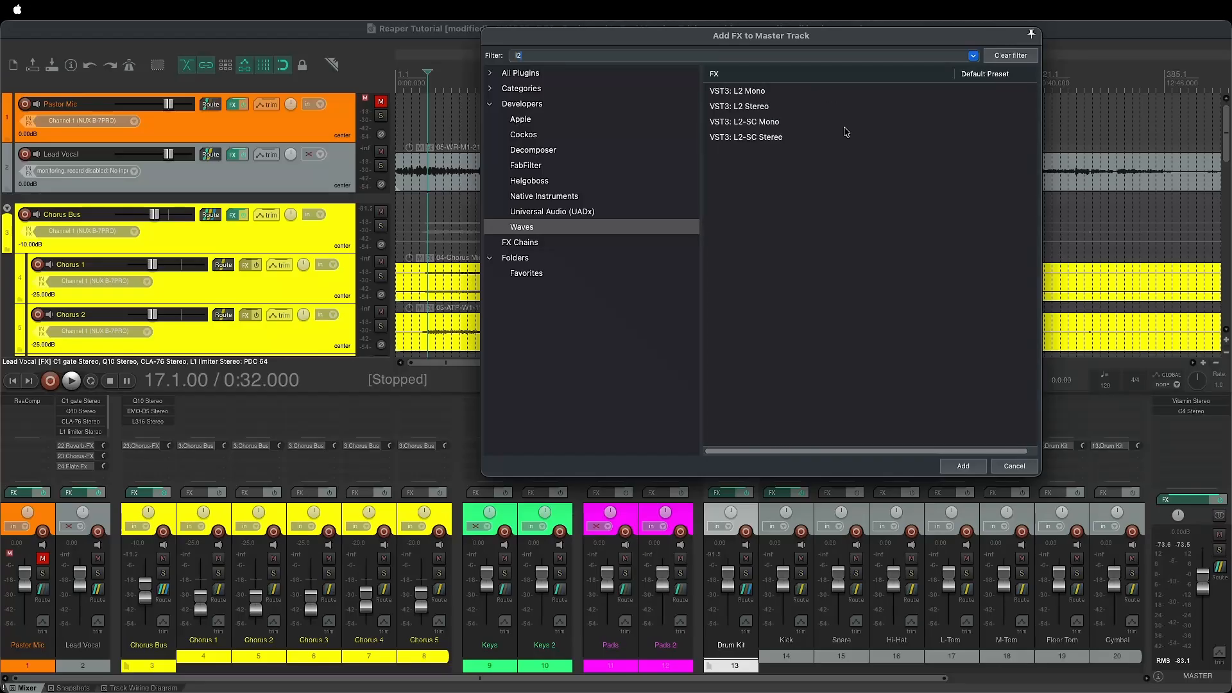
pyautogui.click(803, 107)
pyautogui.click(963, 466)
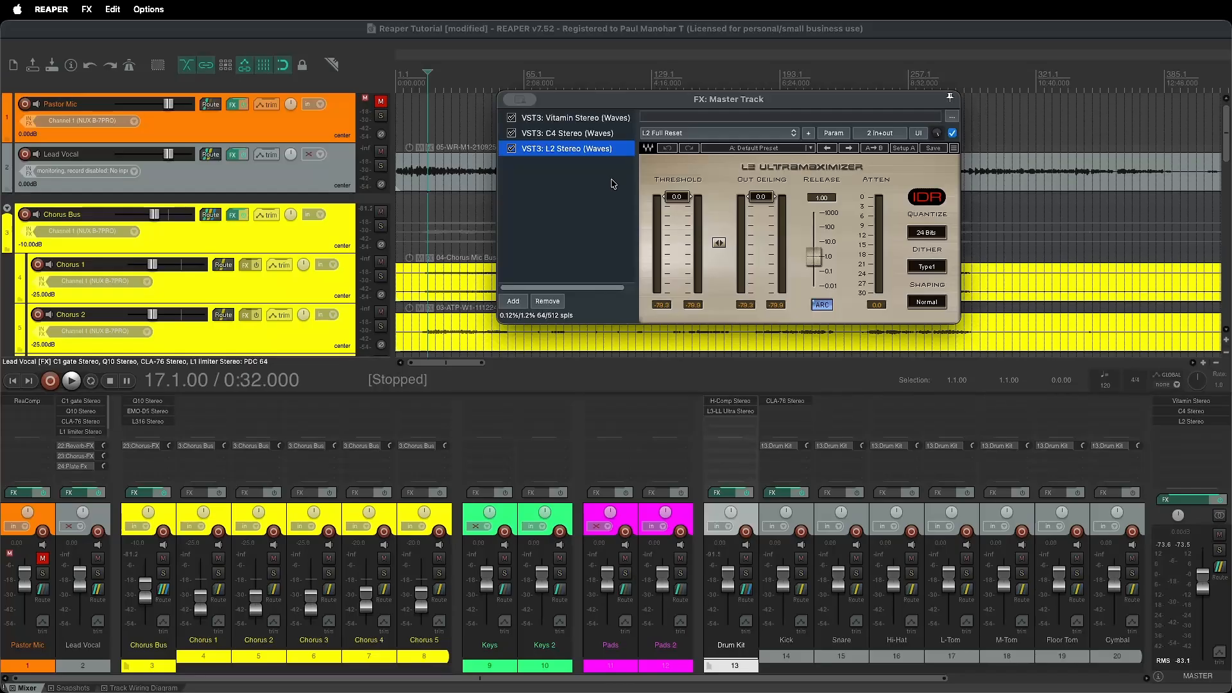
pyautogui.click(810, 149)
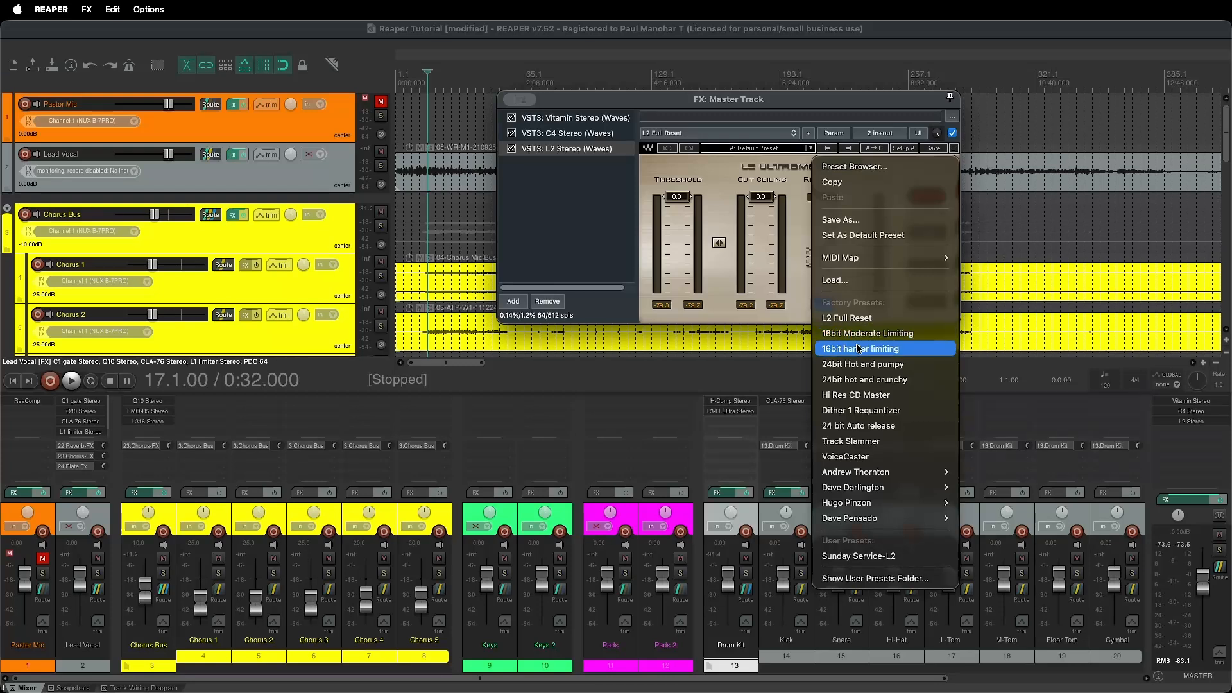
pyautogui.click(859, 348)
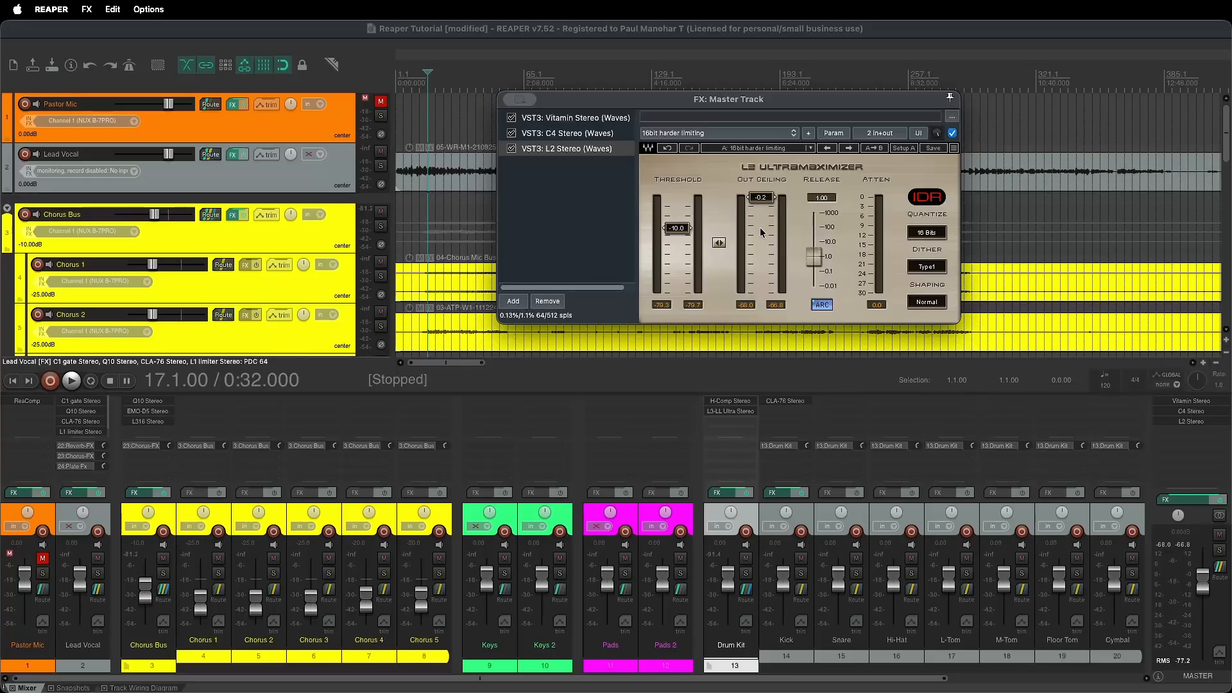
# Add Waves S1 Imager Stereo to the master track's FX chain and look through its factory presets without loading one.
pyautogui.click(513, 301)
pyautogui.write('s')
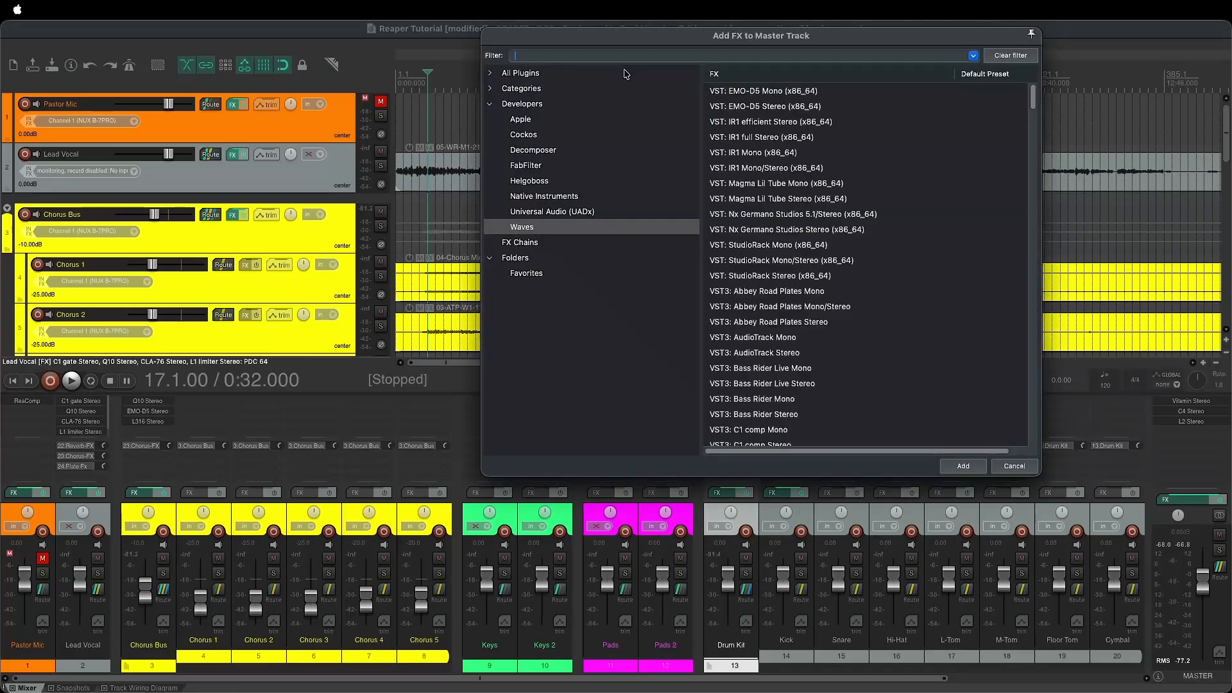
pyautogui.write('1')
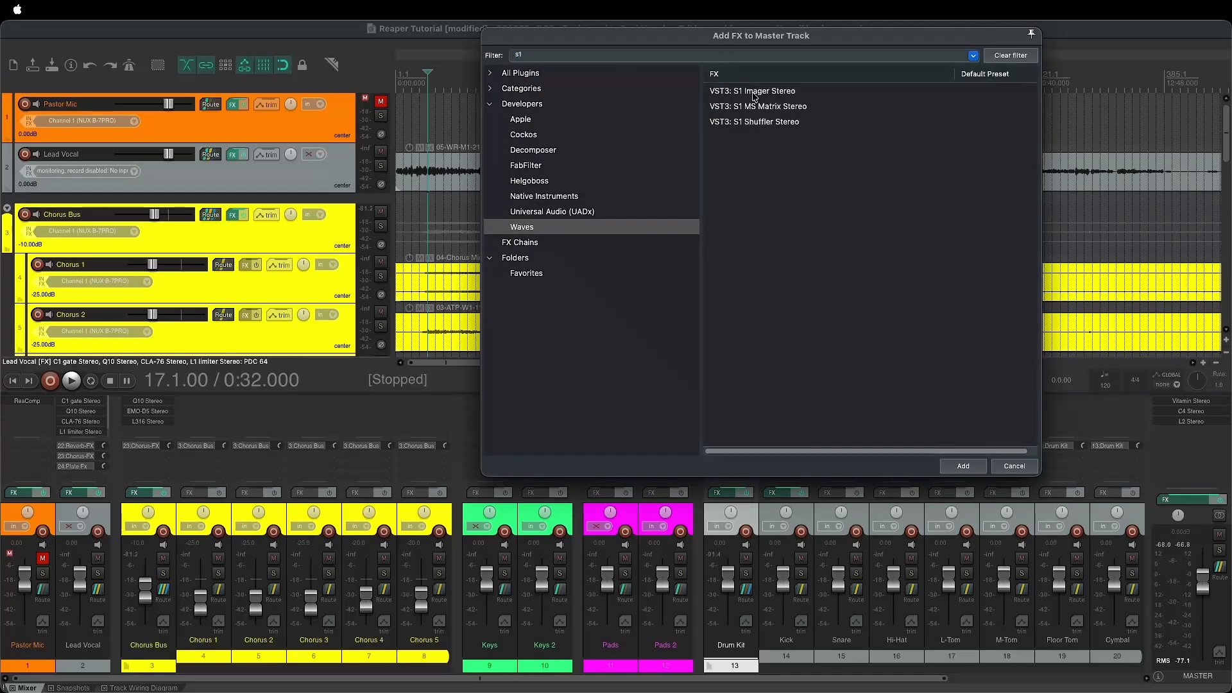
pyautogui.click(751, 93)
pyautogui.click(963, 466)
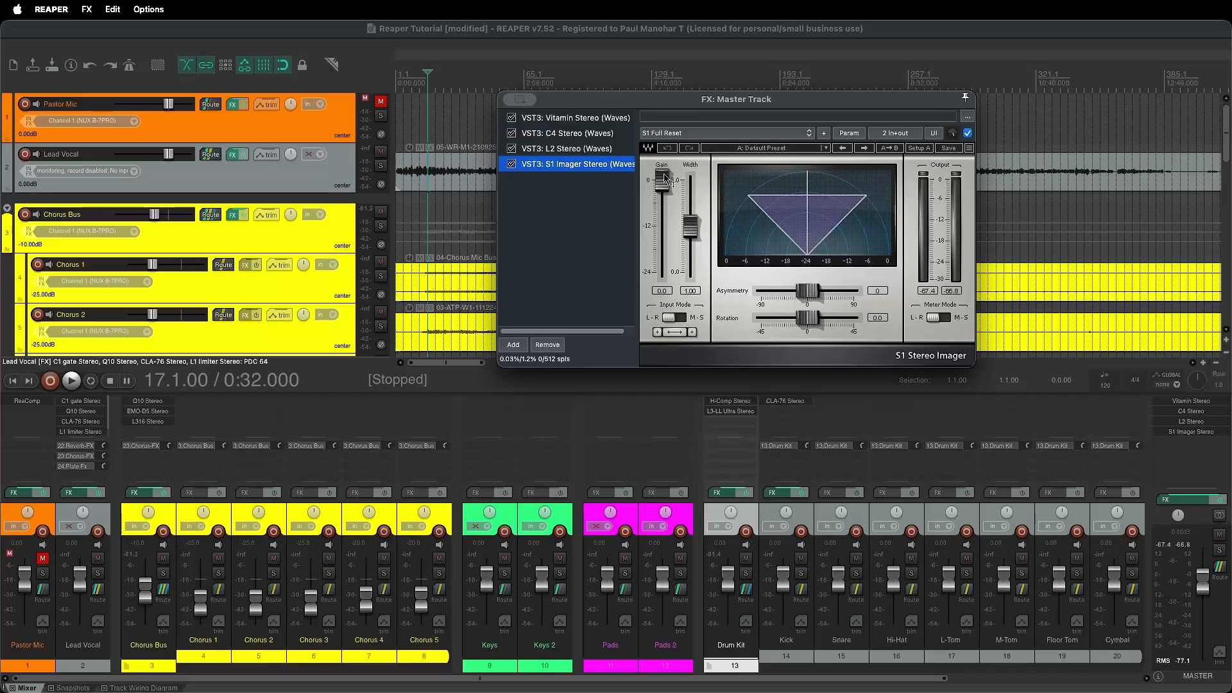
pyautogui.click(827, 149)
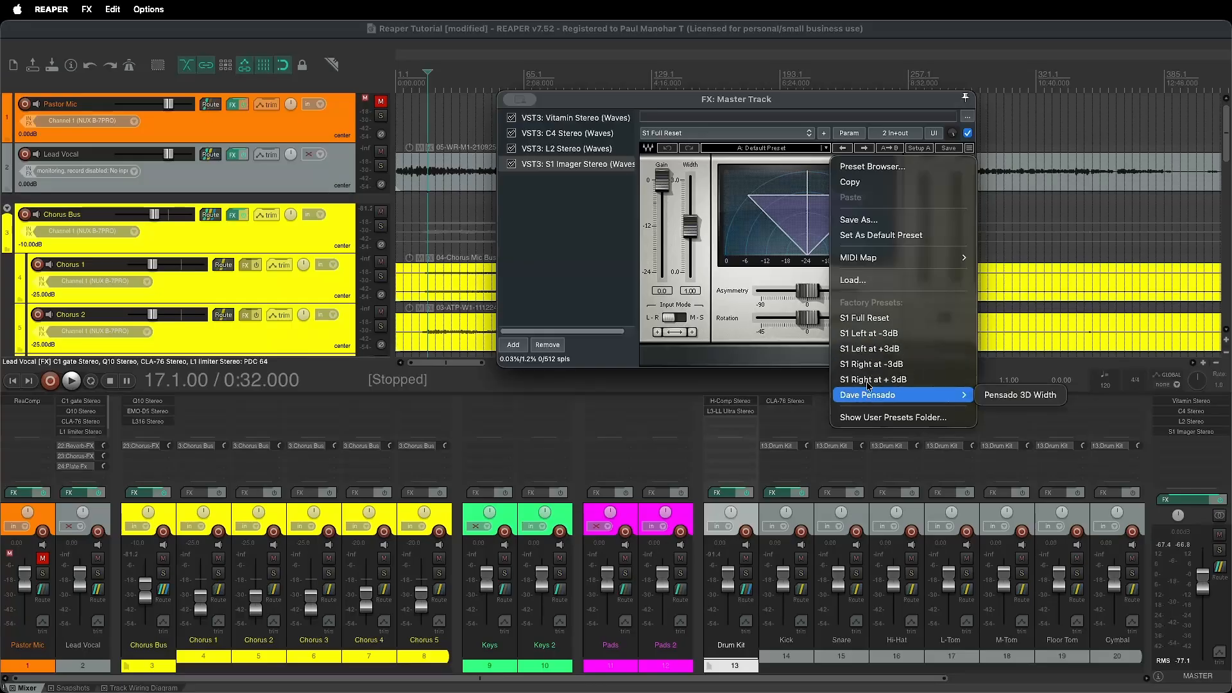
pyautogui.click(553, 252)
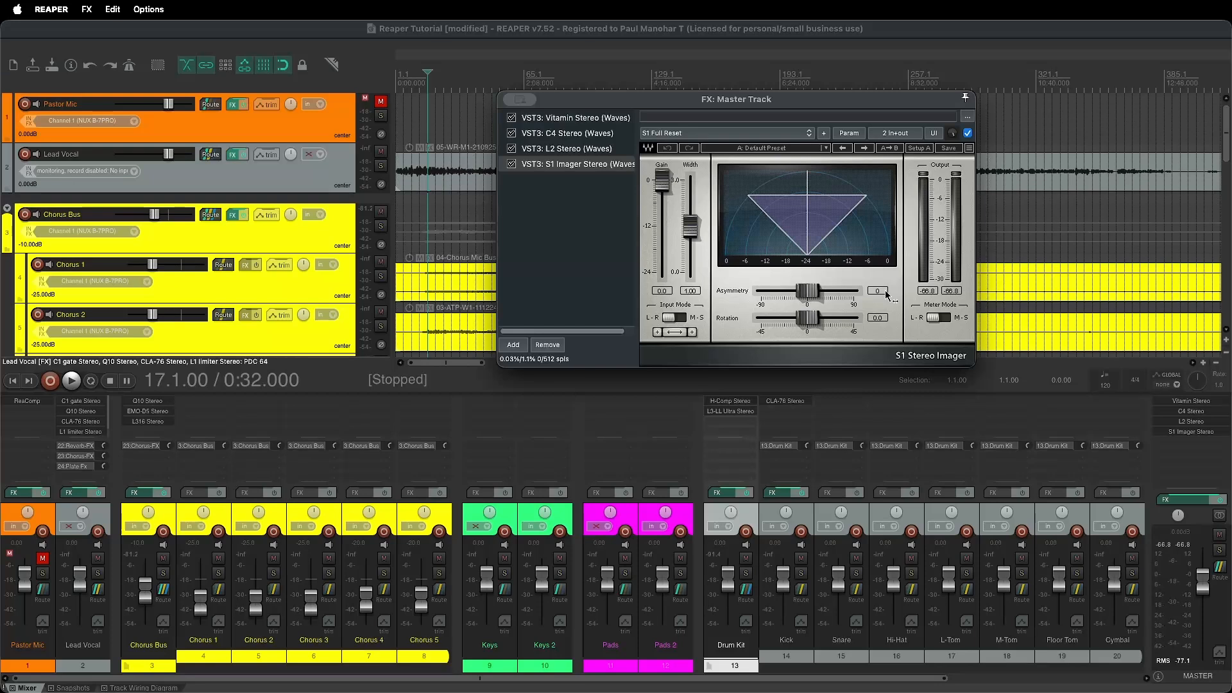
# Add the Waves PAZ- Analyzer Stereo plug-in to the master track's FX chain.
pyautogui.click(513, 346)
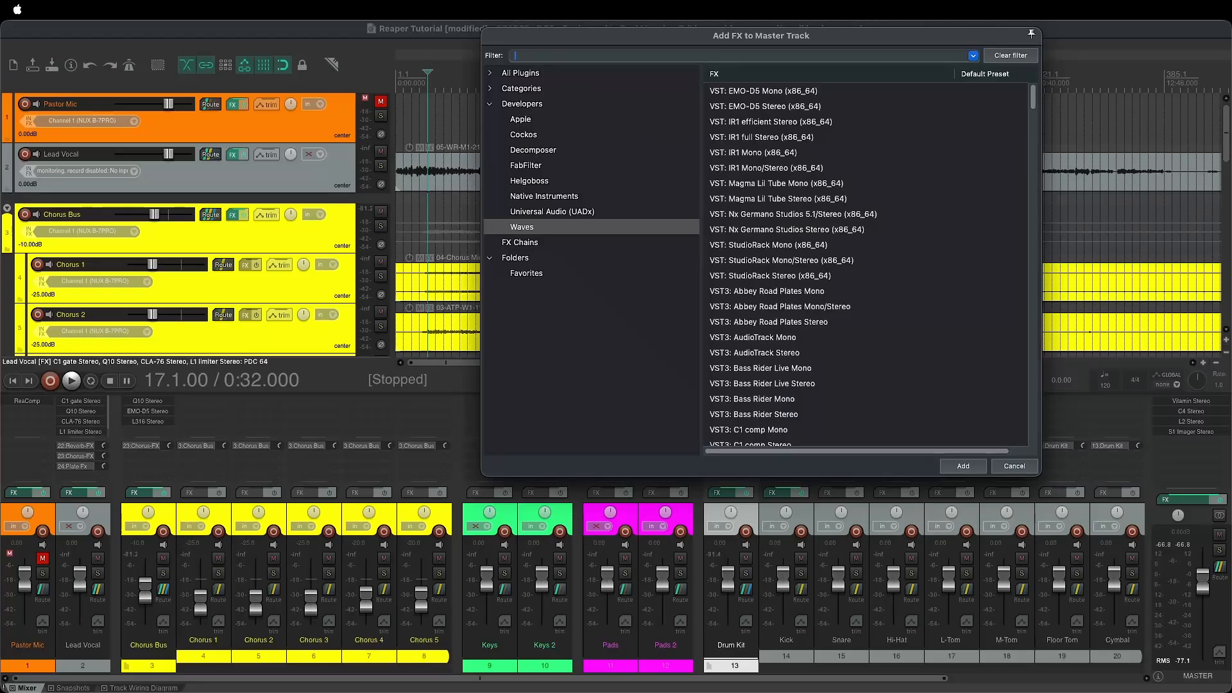
pyautogui.write('pa')
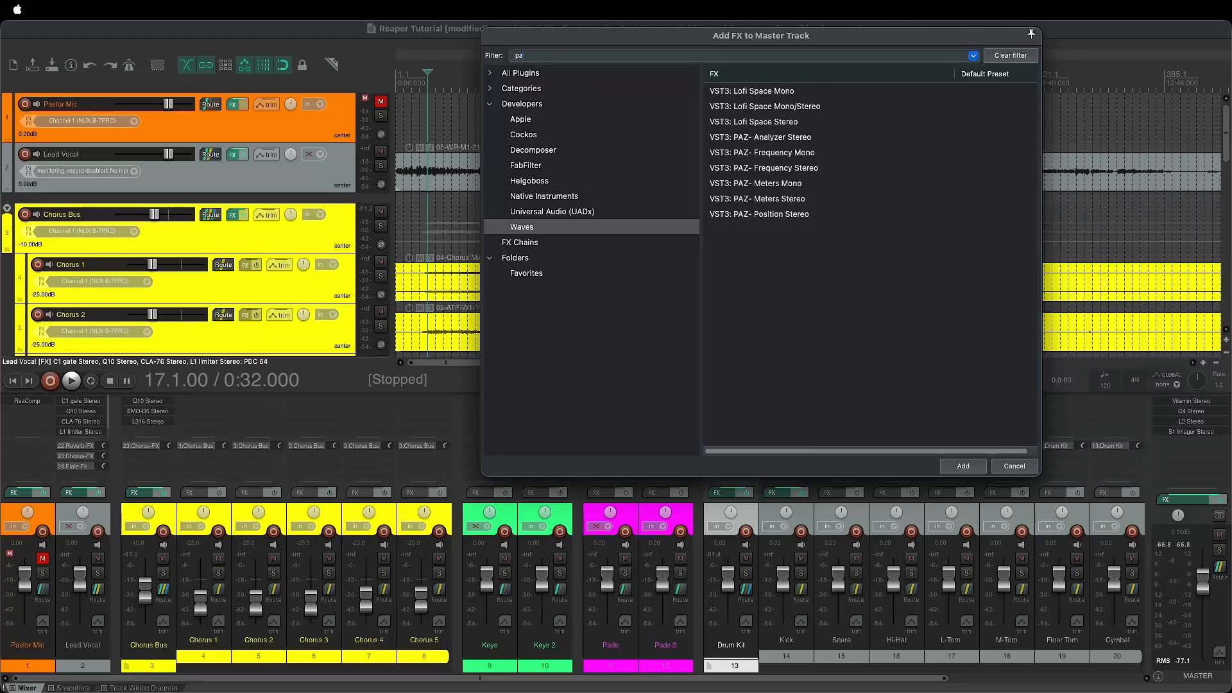
pyautogui.click(757, 138)
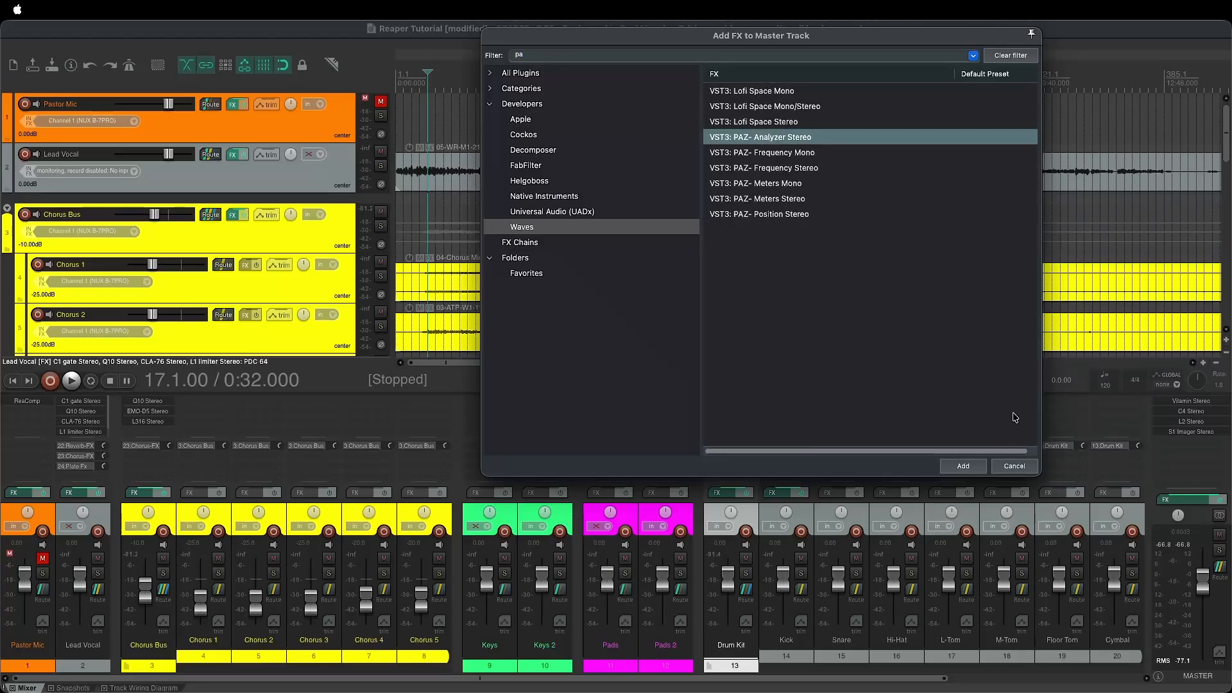
pyautogui.click(963, 466)
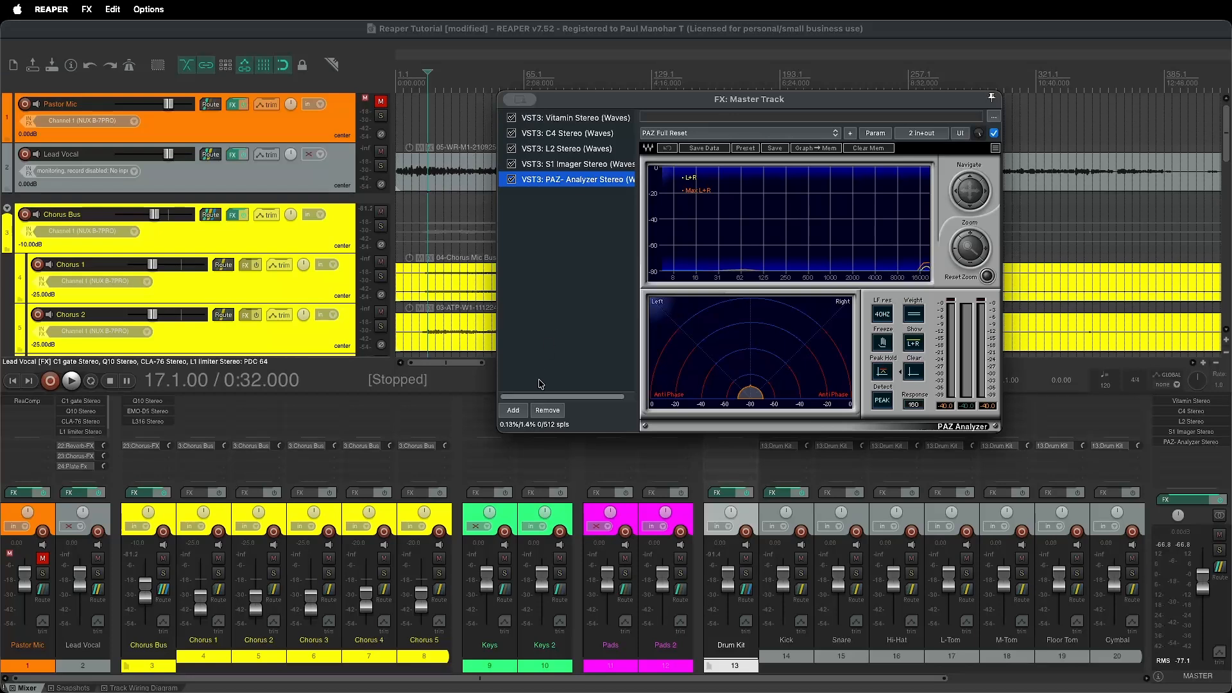
# Add the Waves PAZ- Meters Stereo plug-in after the PAZ Analyzer on the master track.
pyautogui.click(514, 411)
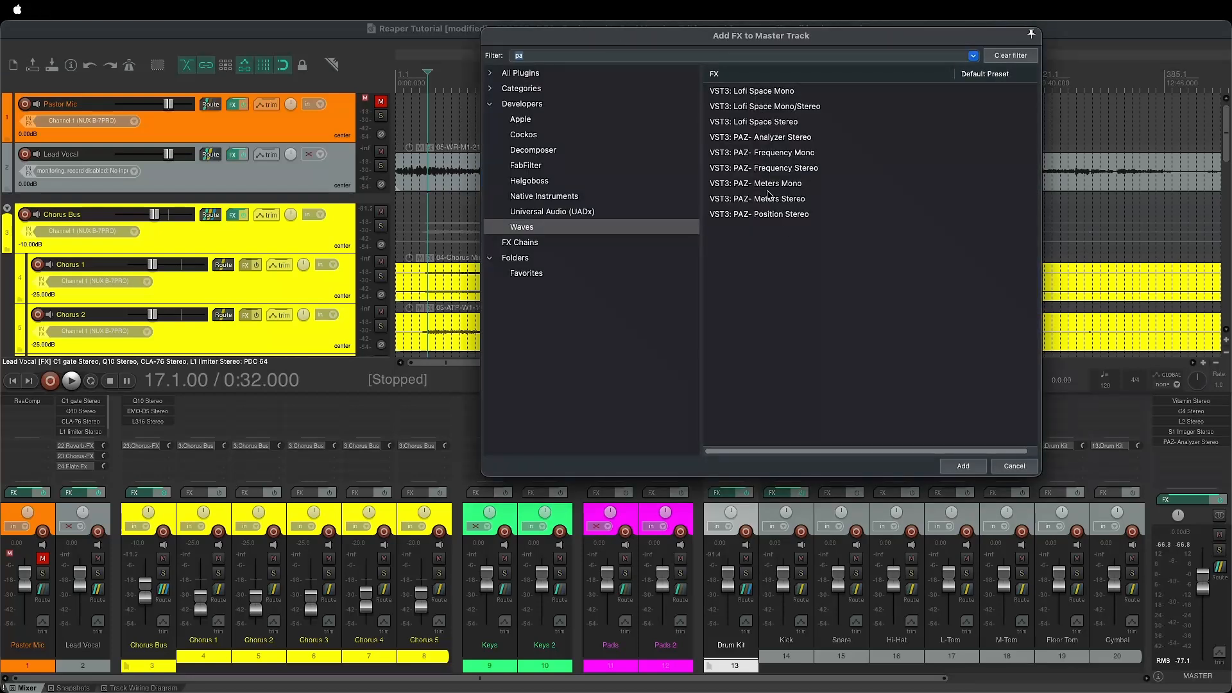
pyautogui.click(766, 199)
pyautogui.click(963, 466)
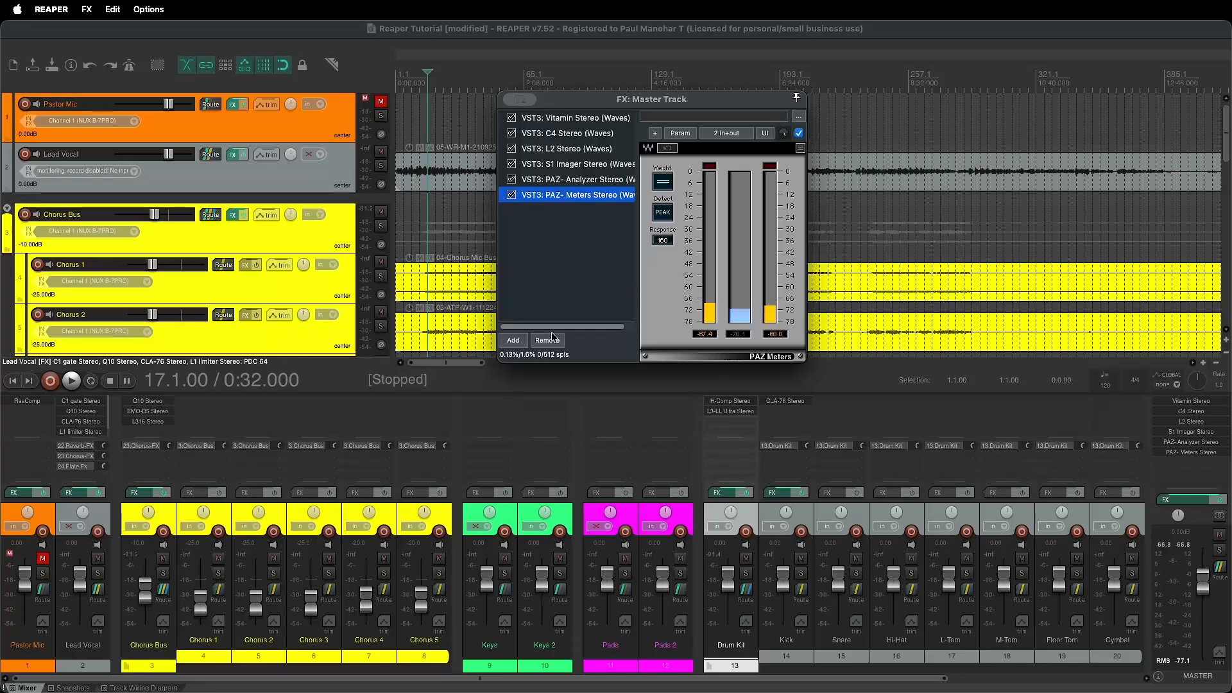
# Try PAZ- Position Stereo at the end of the master track's FX chain and take it out again.
pyautogui.click(514, 340)
pyautogui.doubleClick(759, 221)
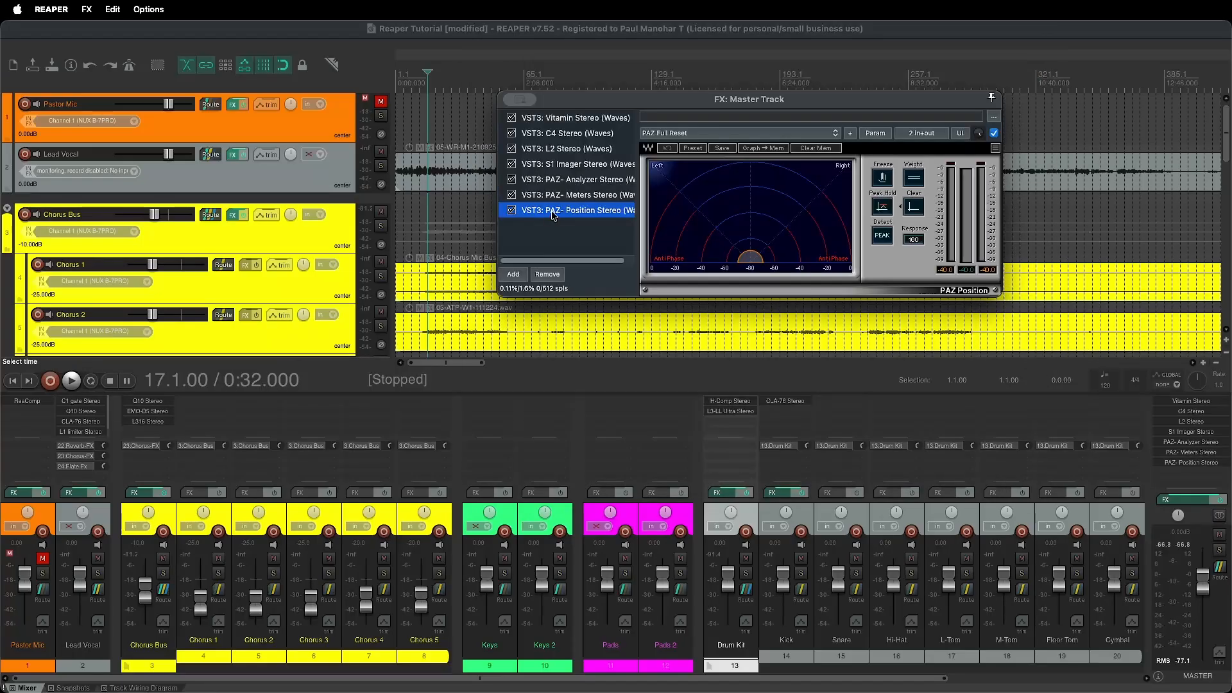
pyautogui.rightClick(554, 215)
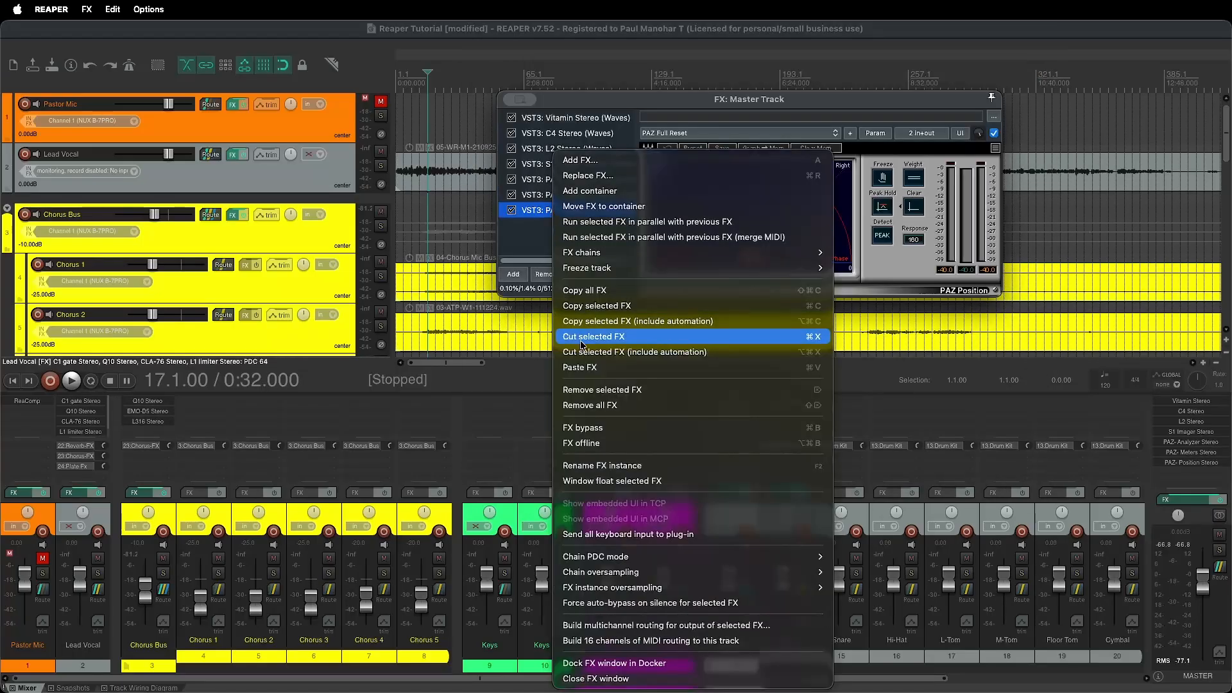
pyautogui.click(585, 308)
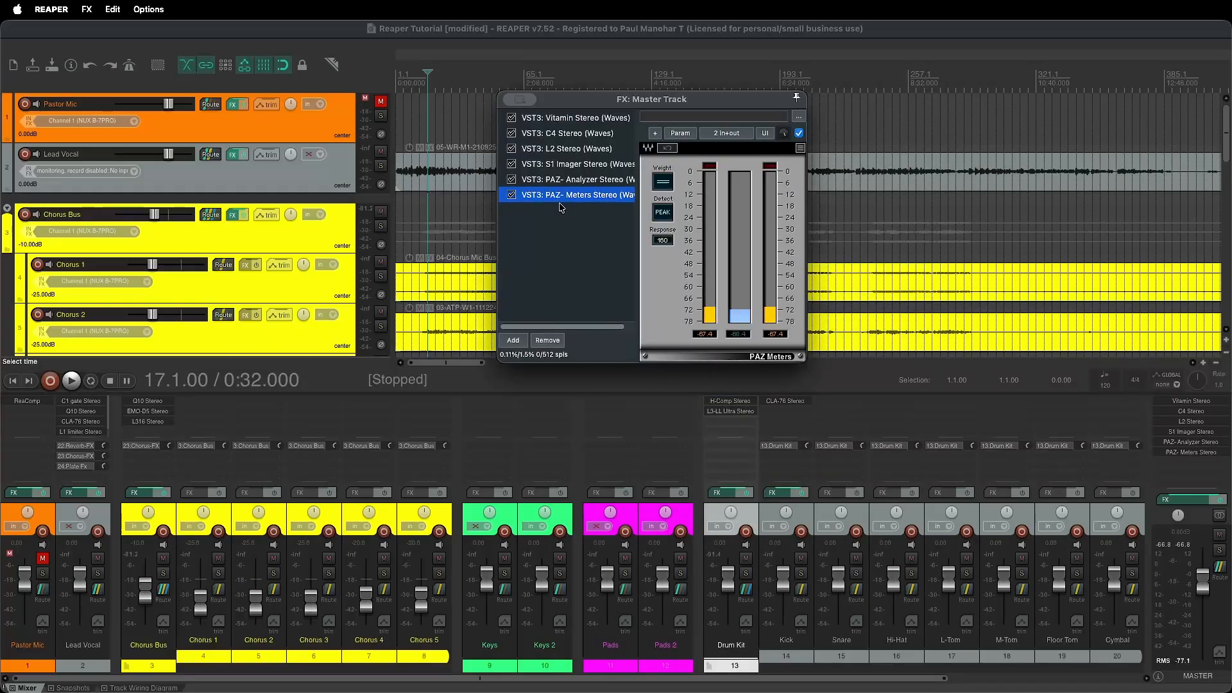
# Replace the PAZ- Meters Stereo plug-in with Waves WLM Plus Stereo at the end of the master track's FX chain.
pyautogui.rightClick(560, 207)
pyautogui.click(580, 407)
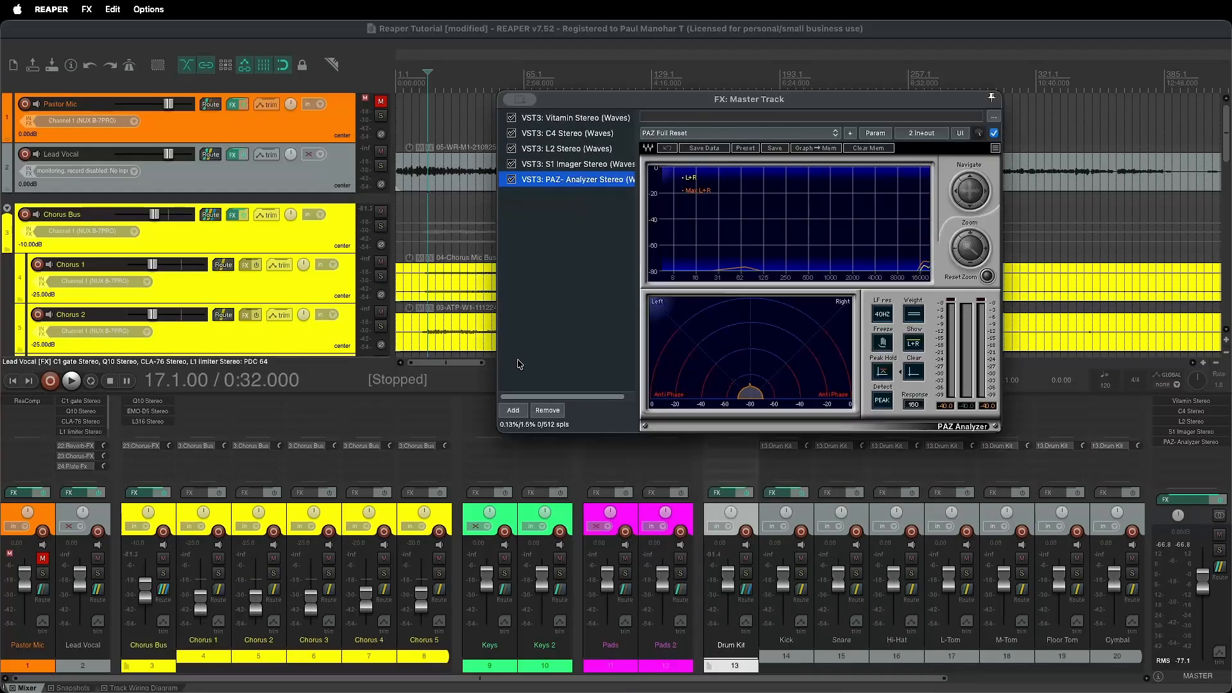
pyautogui.click(512, 414)
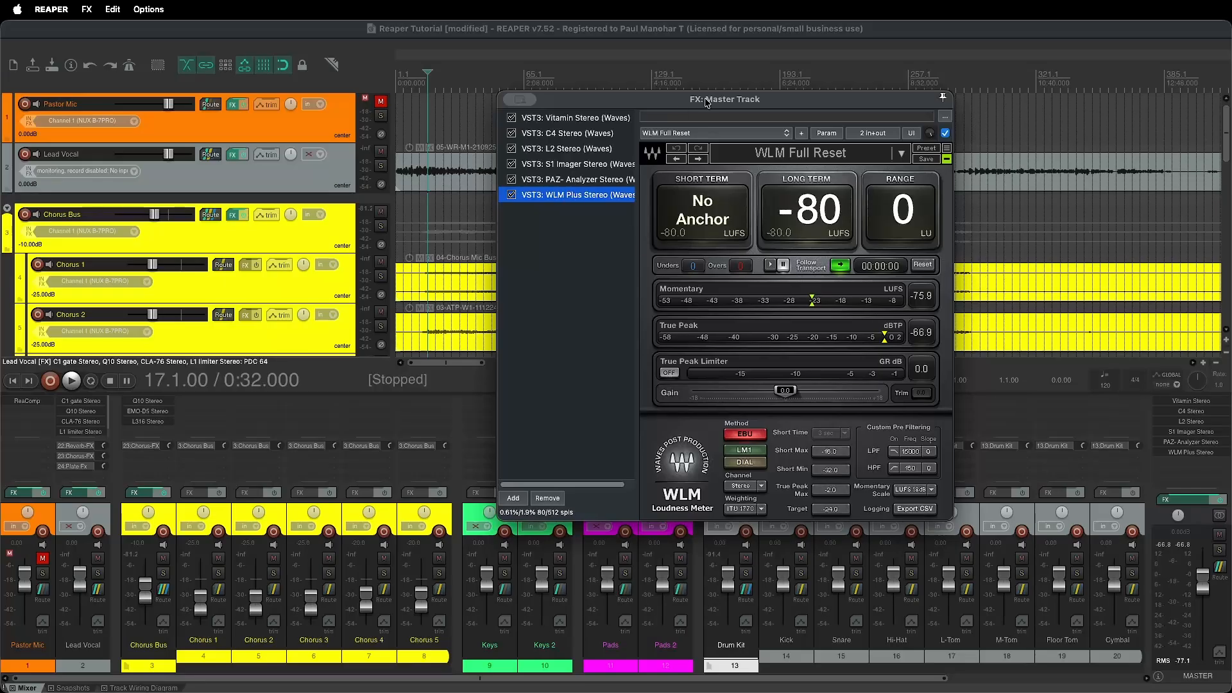
pyautogui.moveTo(707, 103); pyautogui.dragTo(711, 90)
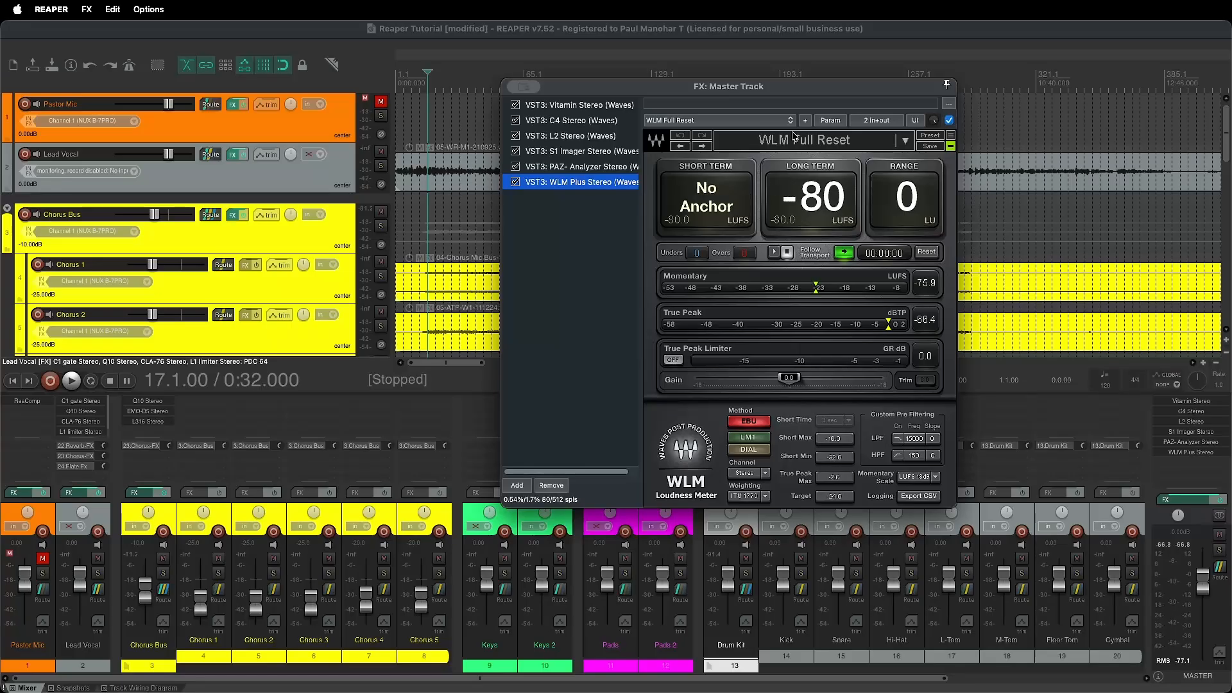
# Load the YouTube factory preset in the WLM Plus loudness meter on the master track.
pyautogui.click(909, 138)
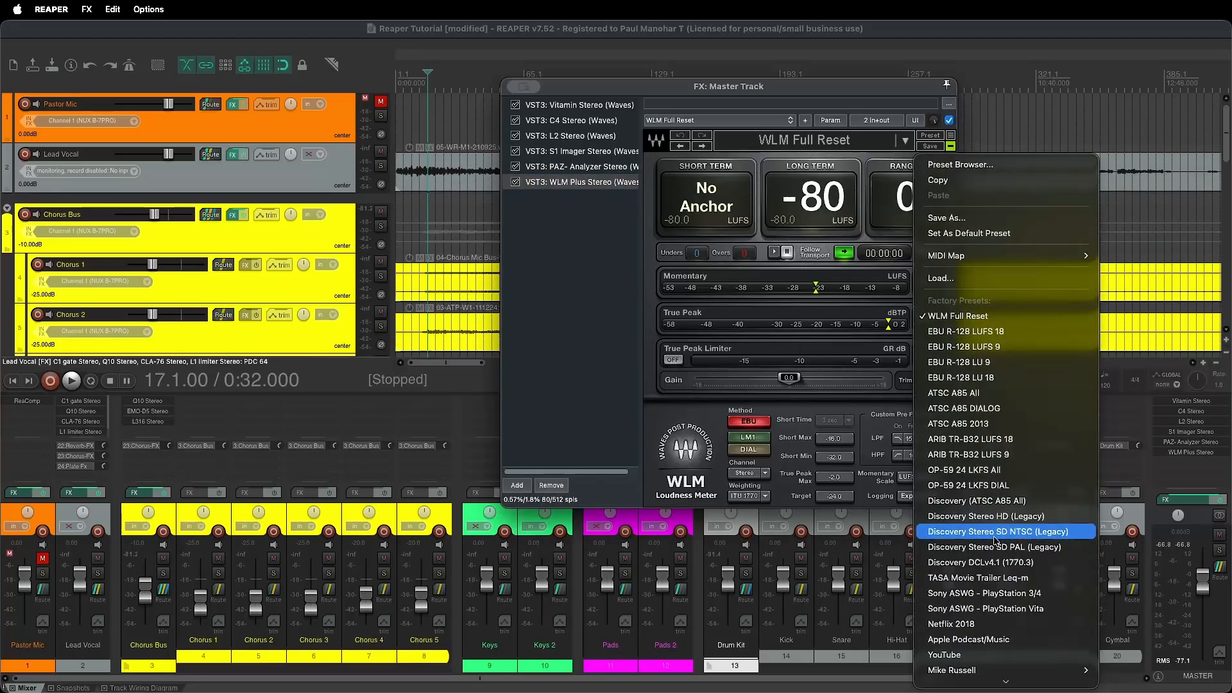
pyautogui.scroll(-5, 996, 625)
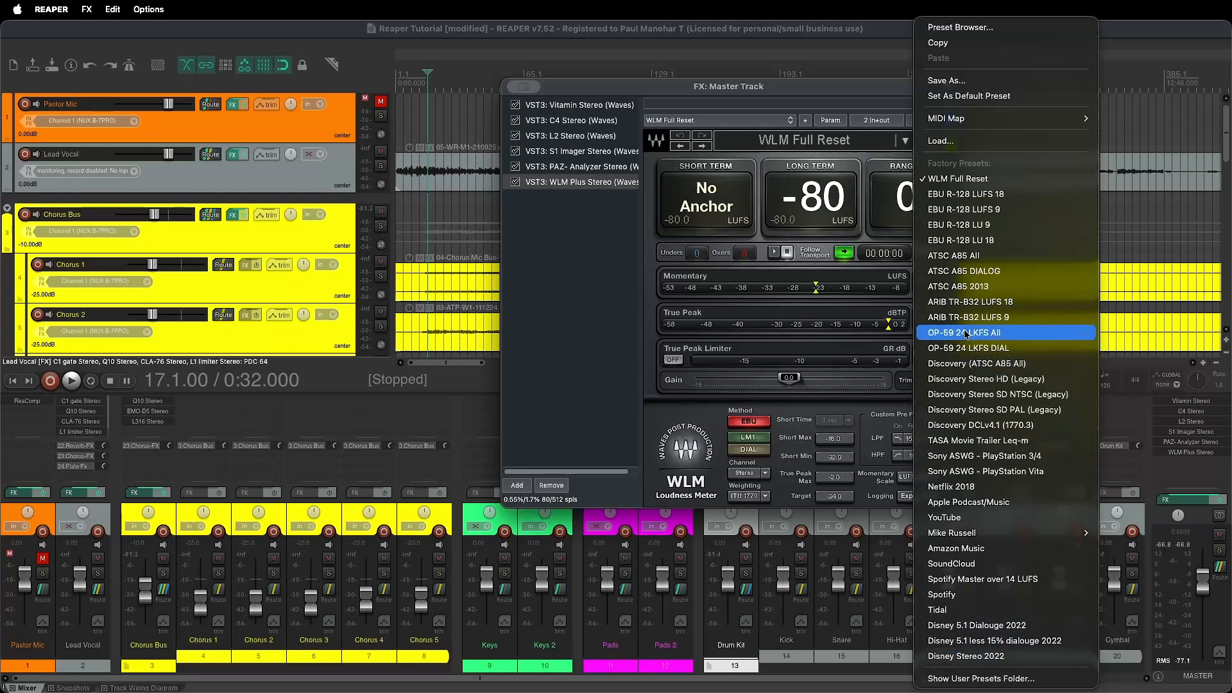
pyautogui.click(956, 524)
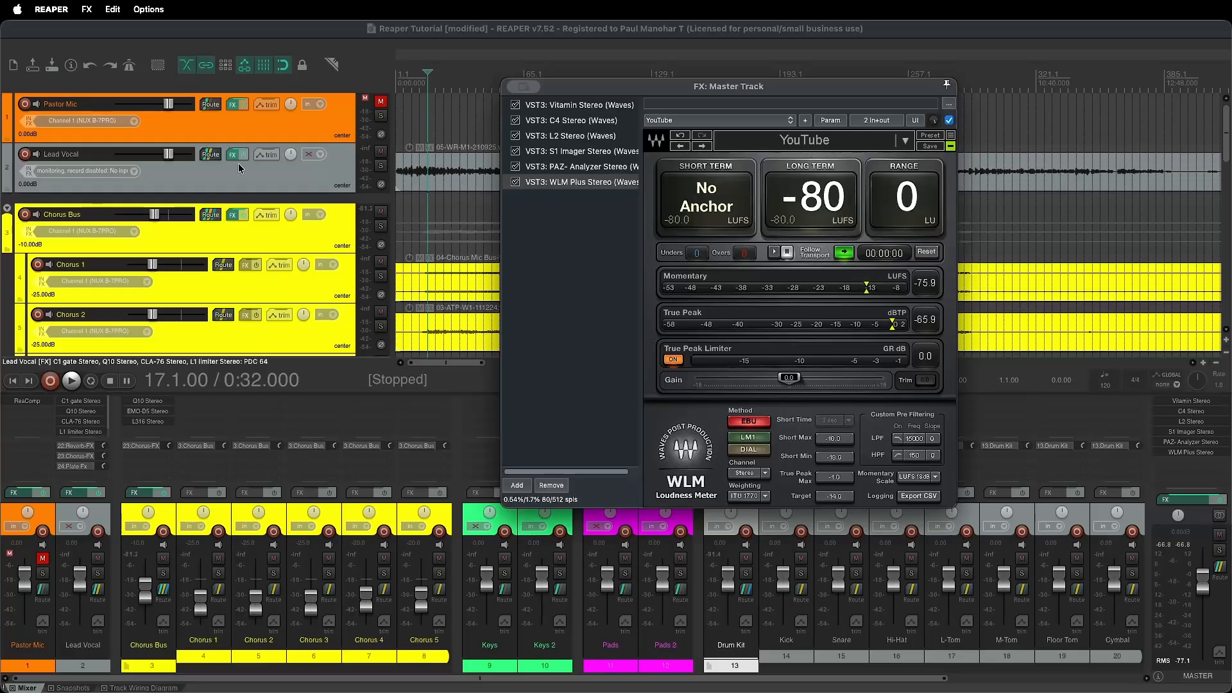
# Play the mix from near the project start and check its loudness in WLM Plus.
pyautogui.click(401, 73)
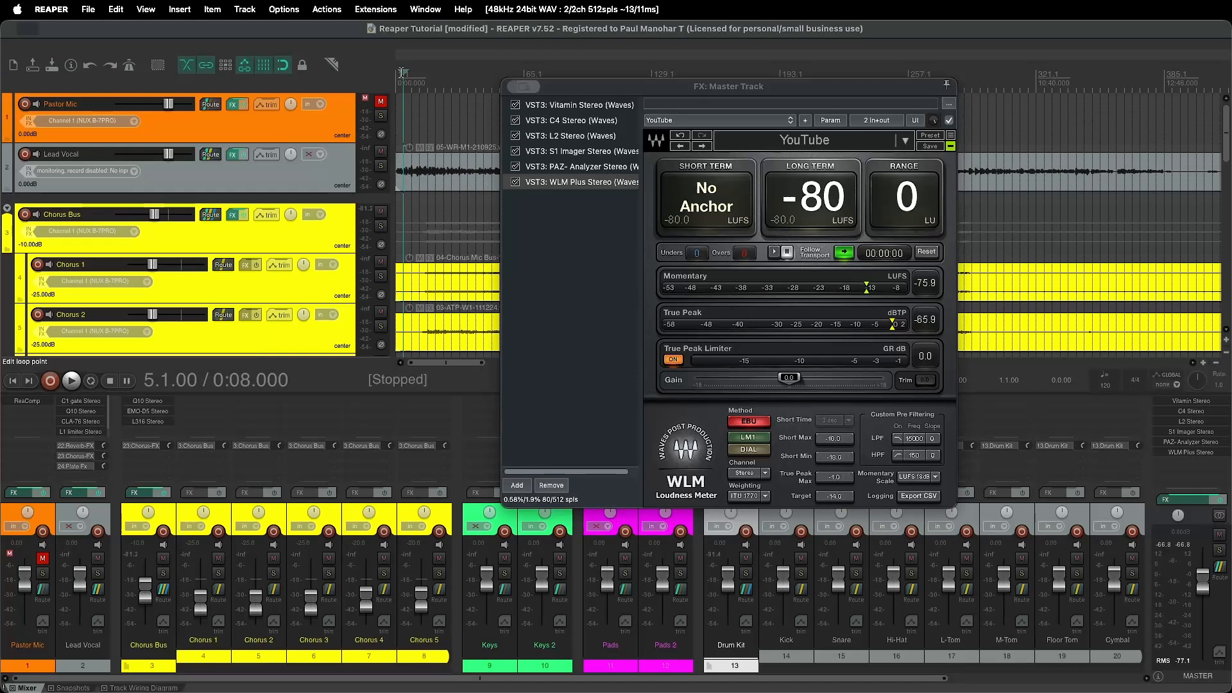
pyautogui.moveTo(401, 73); pyautogui.dragTo(391, 71)
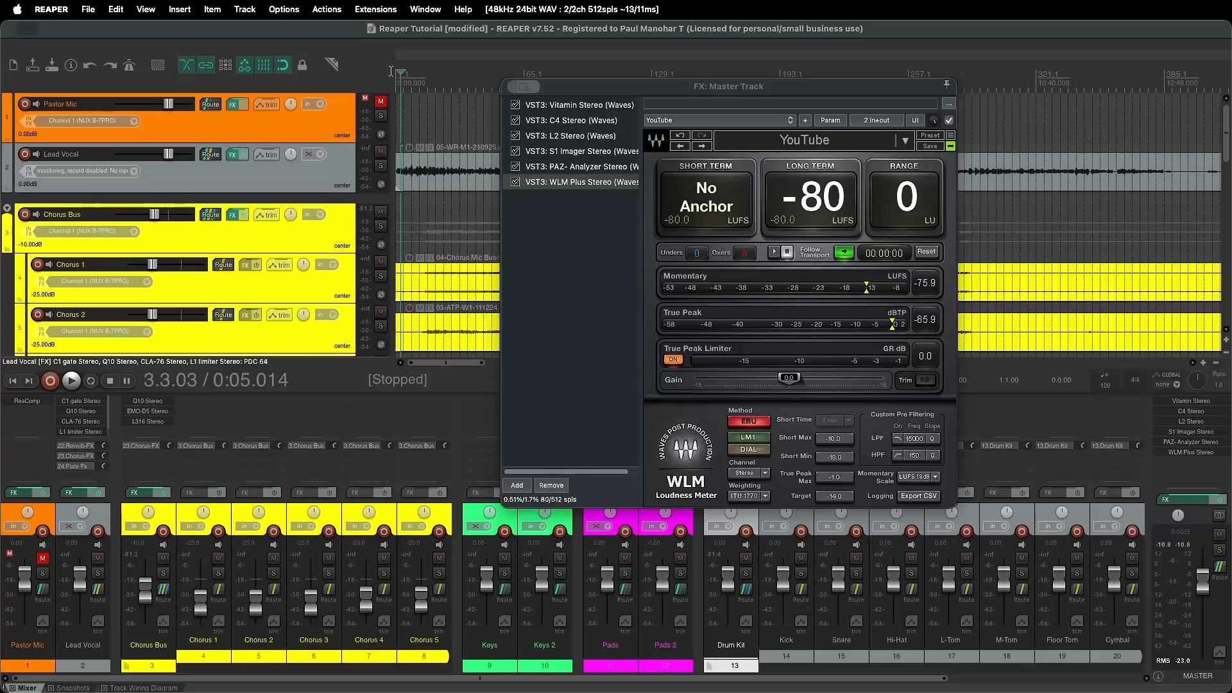
pyautogui.press('space')
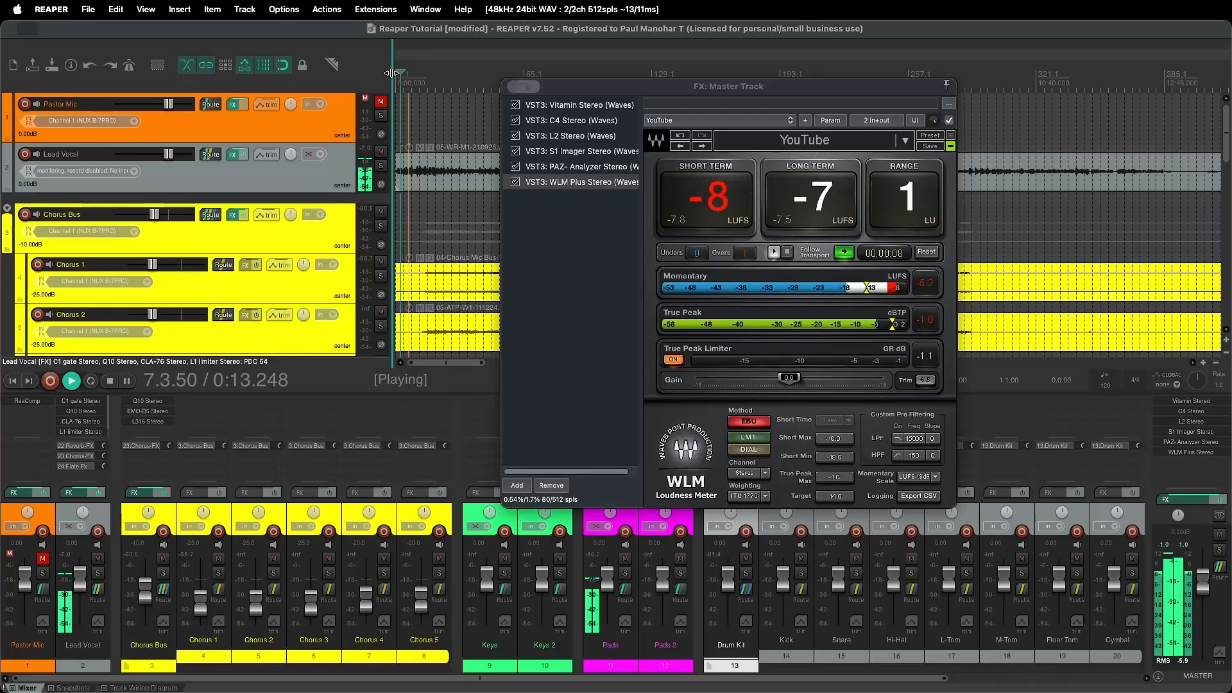
pyautogui.press('space')
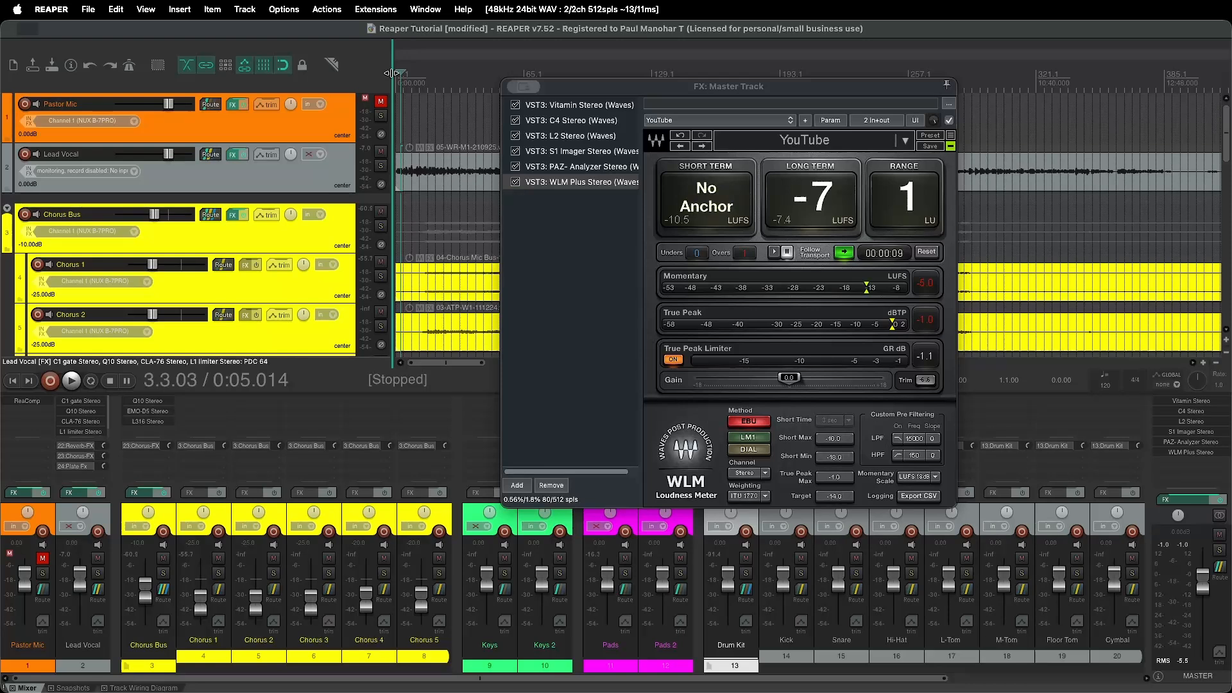
# Lower the L2 out ceiling on the master track to -2.5 and replay the song to check the loudness in WLM Plus.
pyautogui.click(559, 136)
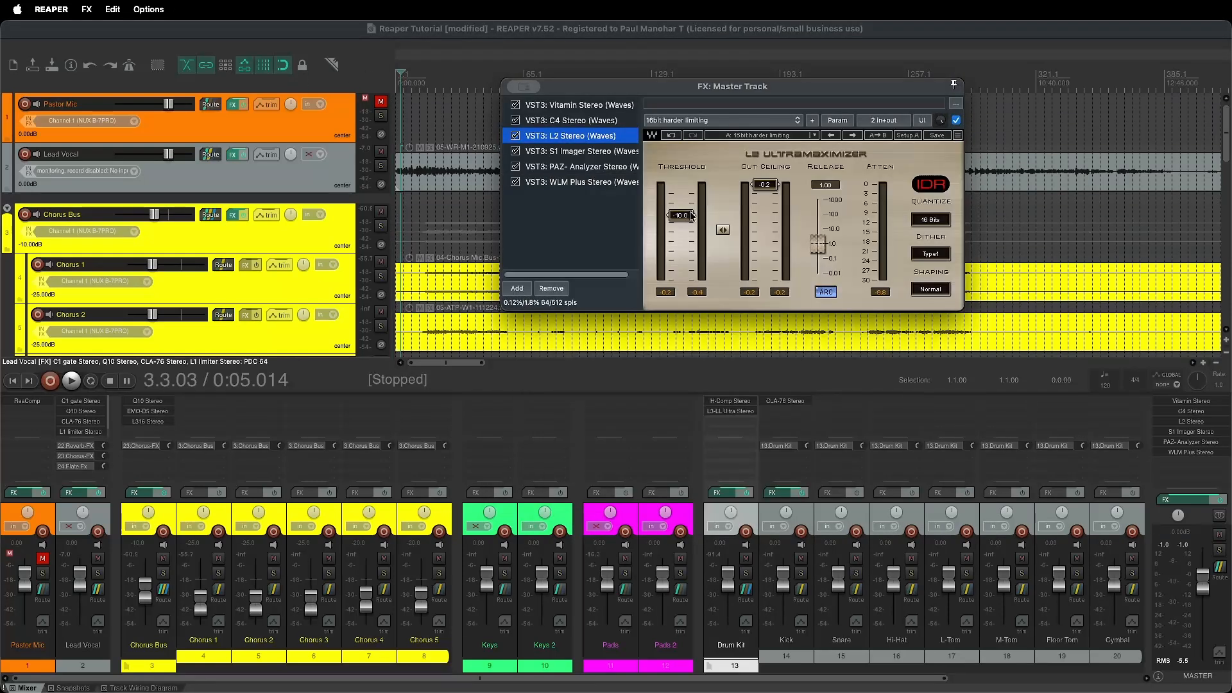
pyautogui.moveTo(765, 185); pyautogui.dragTo(764, 190)
pyautogui.click(563, 184)
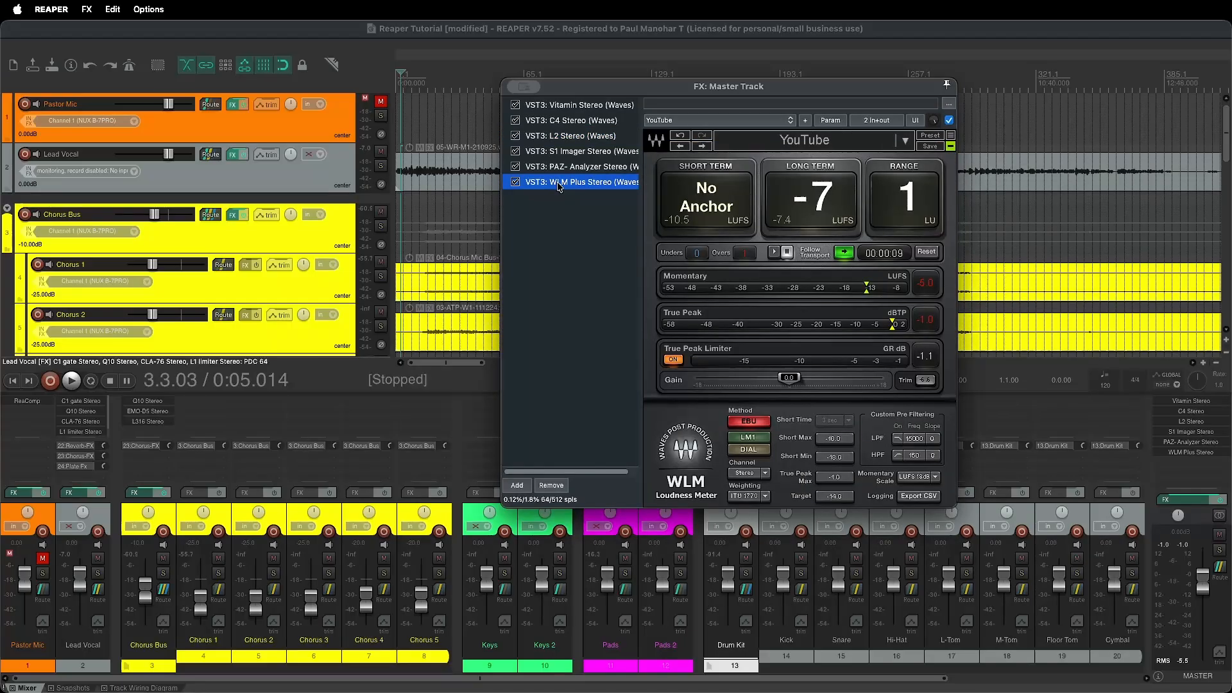
pyautogui.press('space')
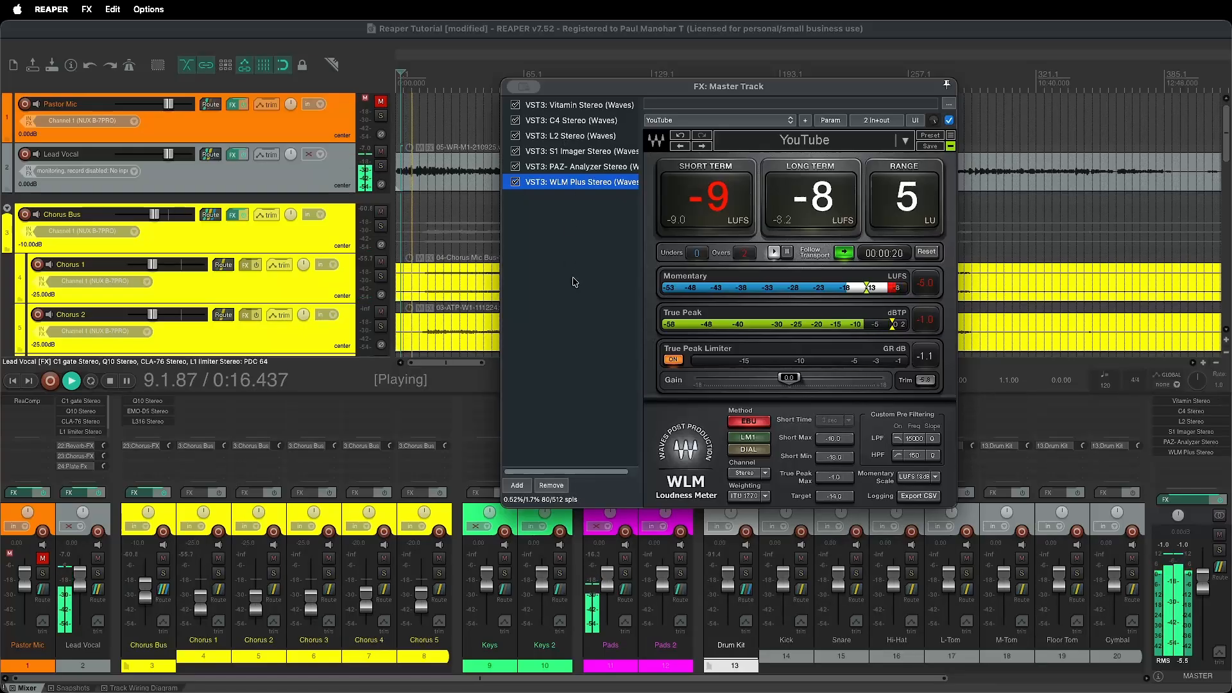
pyautogui.press('space')
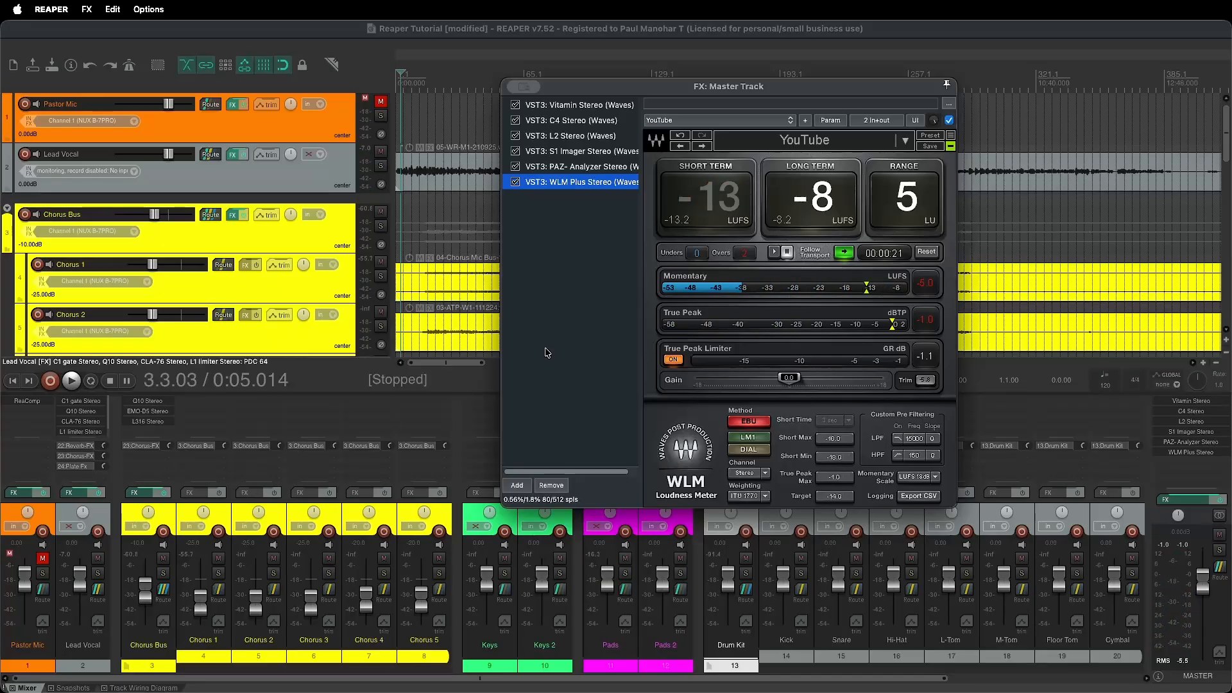
# Set the output of the CLA-76 compressor on the Lead Vocal track to -24.0 and start playback to hear it.
pyautogui.click(79, 493)
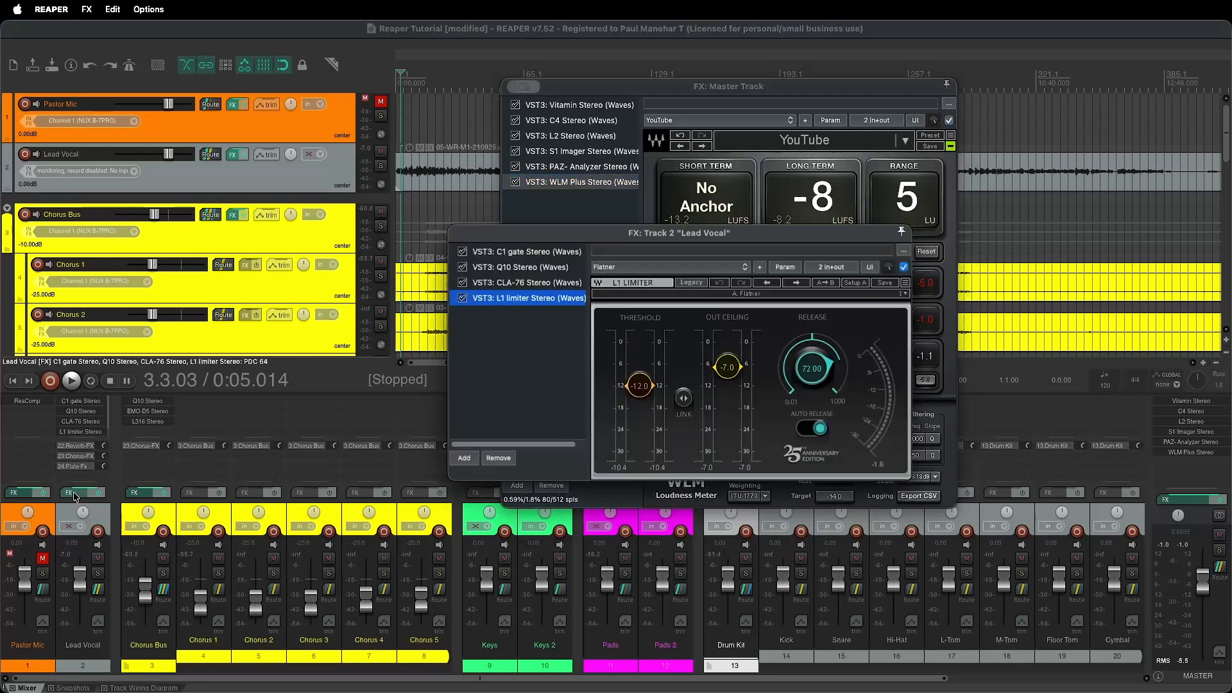
pyautogui.moveTo(642, 236); pyautogui.dragTo(404, 251)
pyautogui.click(291, 300)
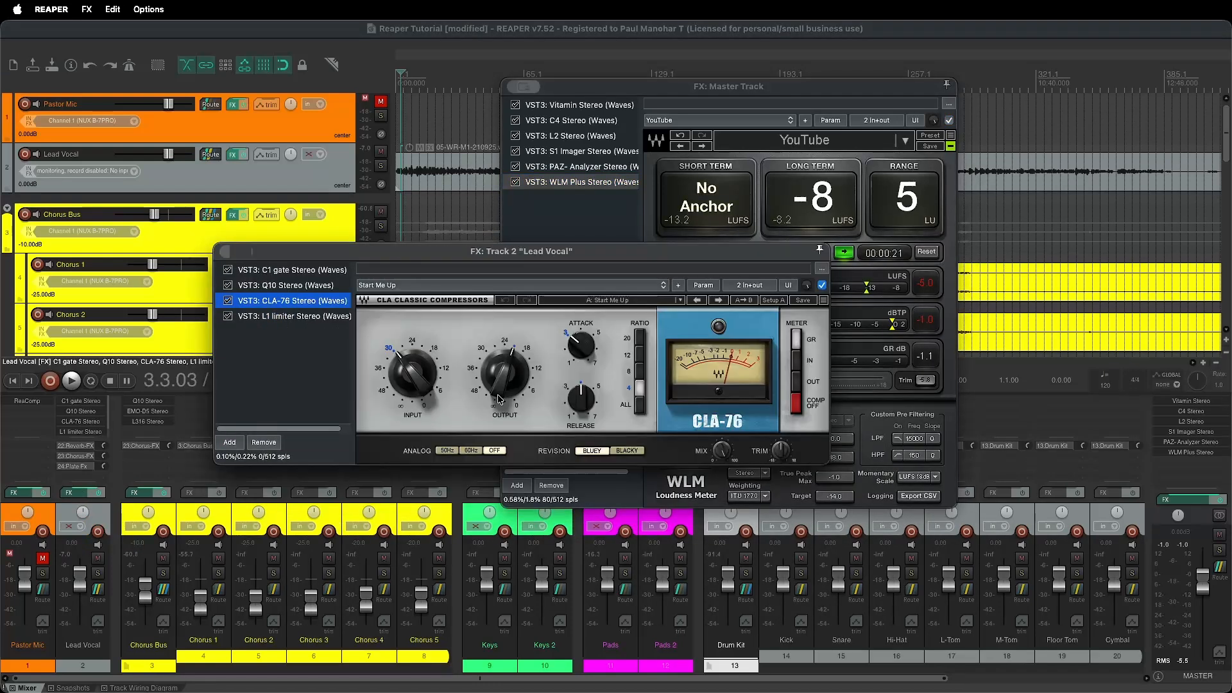
pyautogui.moveTo(500, 399); pyautogui.dragTo(499, 359)
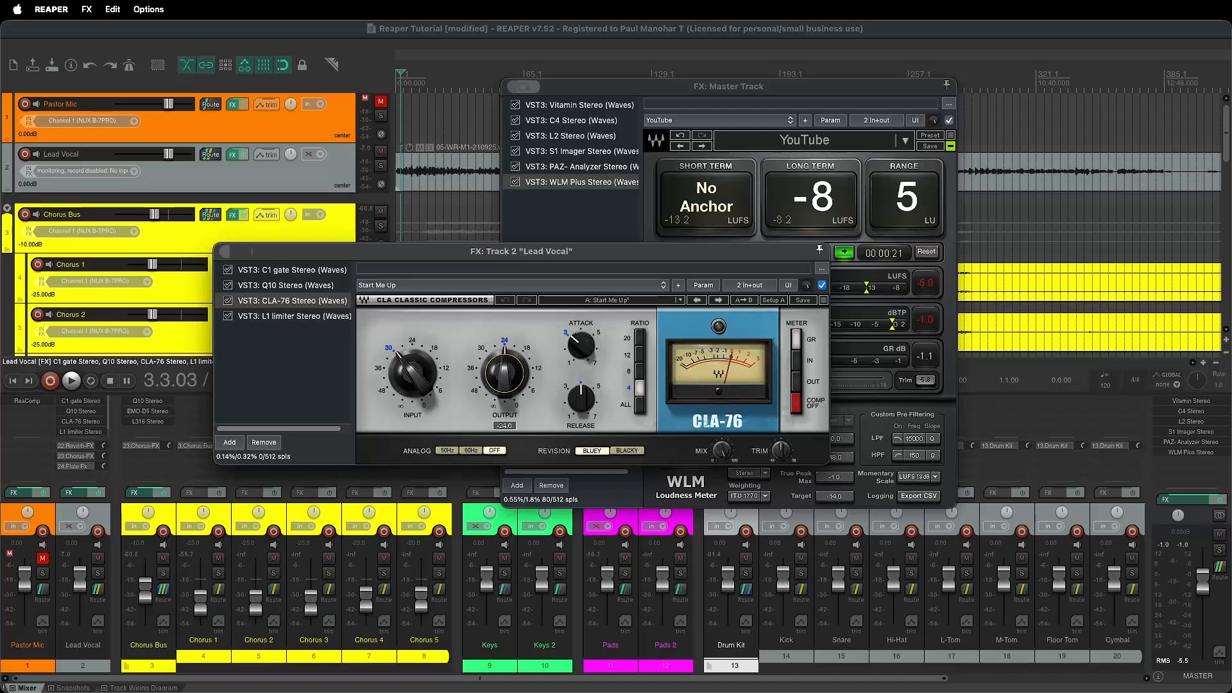
pyautogui.press('space')
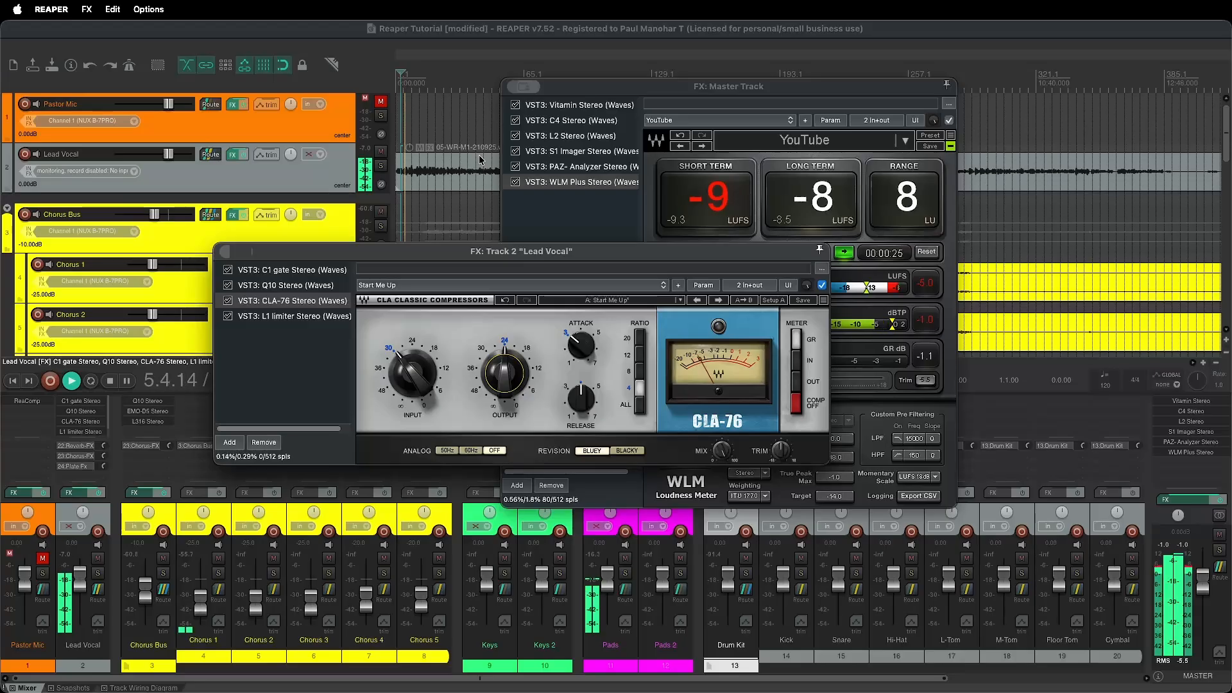
# Try L2 out ceilings of -4.0 and -3.0 on the master track during playback, comparing the loudness in WLM Plus.
pyautogui.click(551, 136)
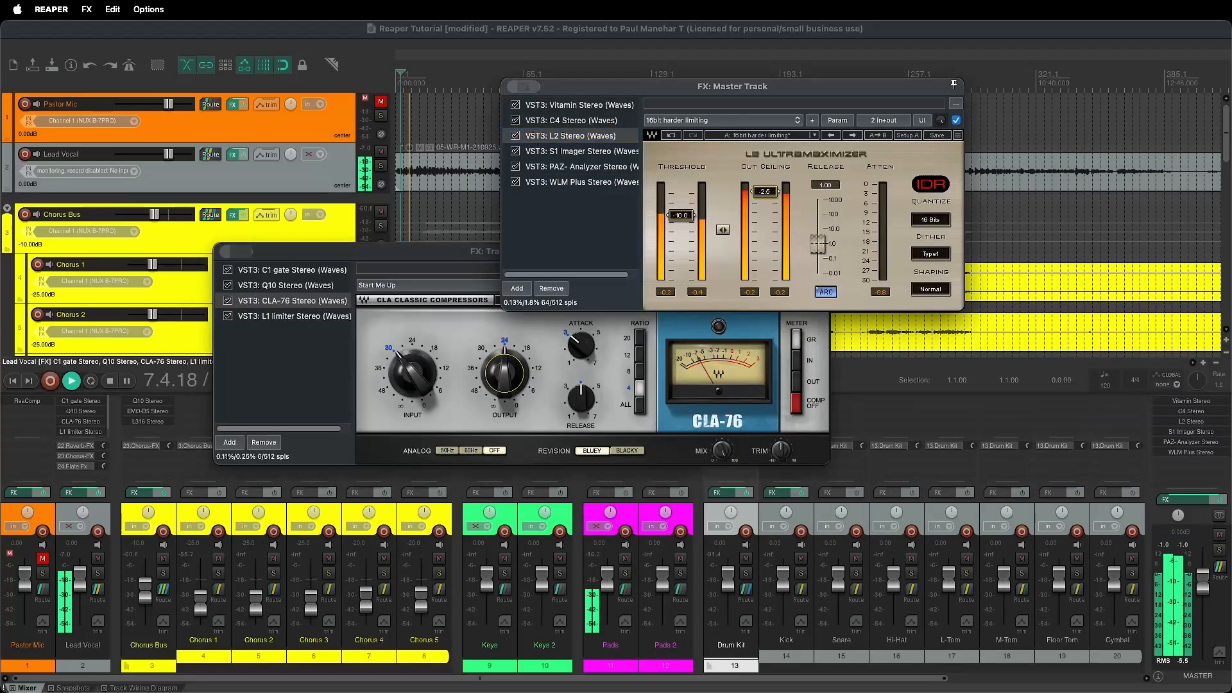
pyautogui.moveTo(765, 192); pyautogui.dragTo(759, 195)
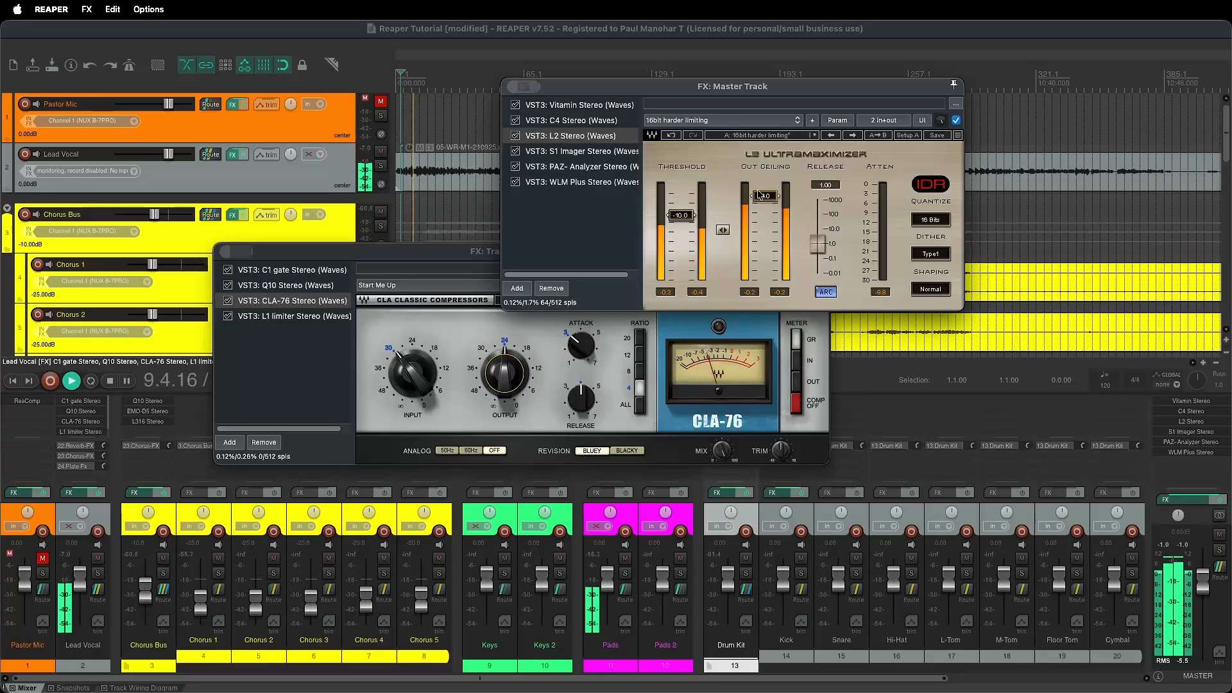
pyautogui.click(549, 183)
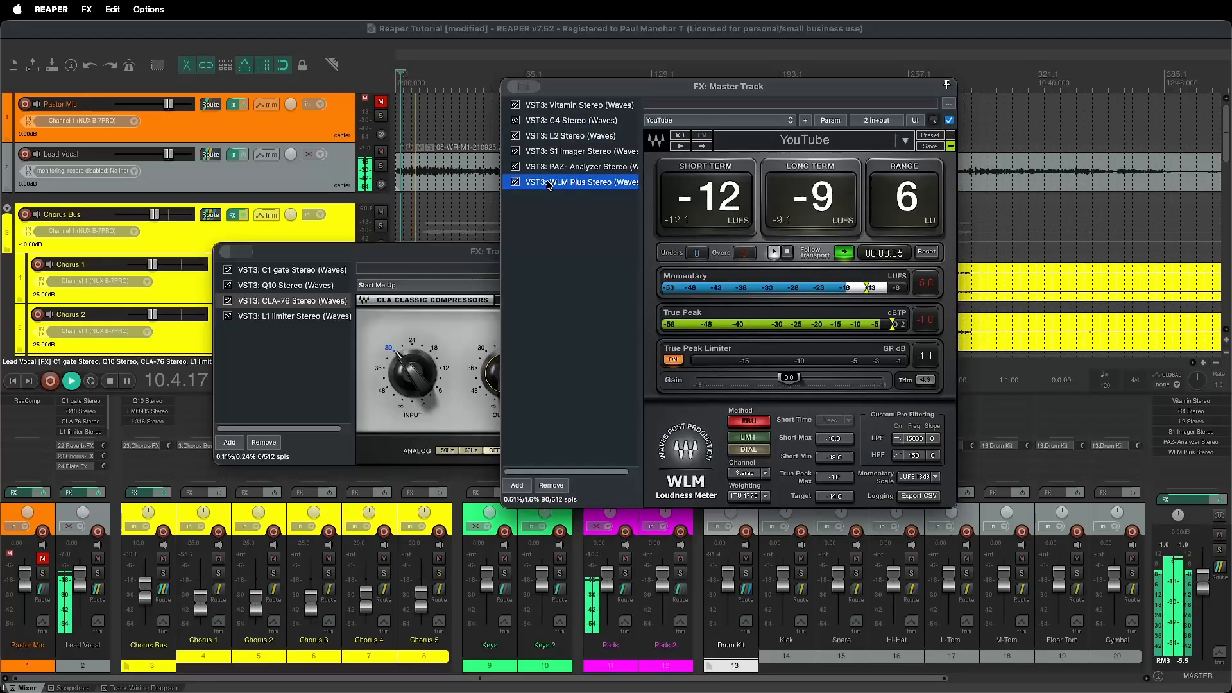
pyautogui.click(565, 136)
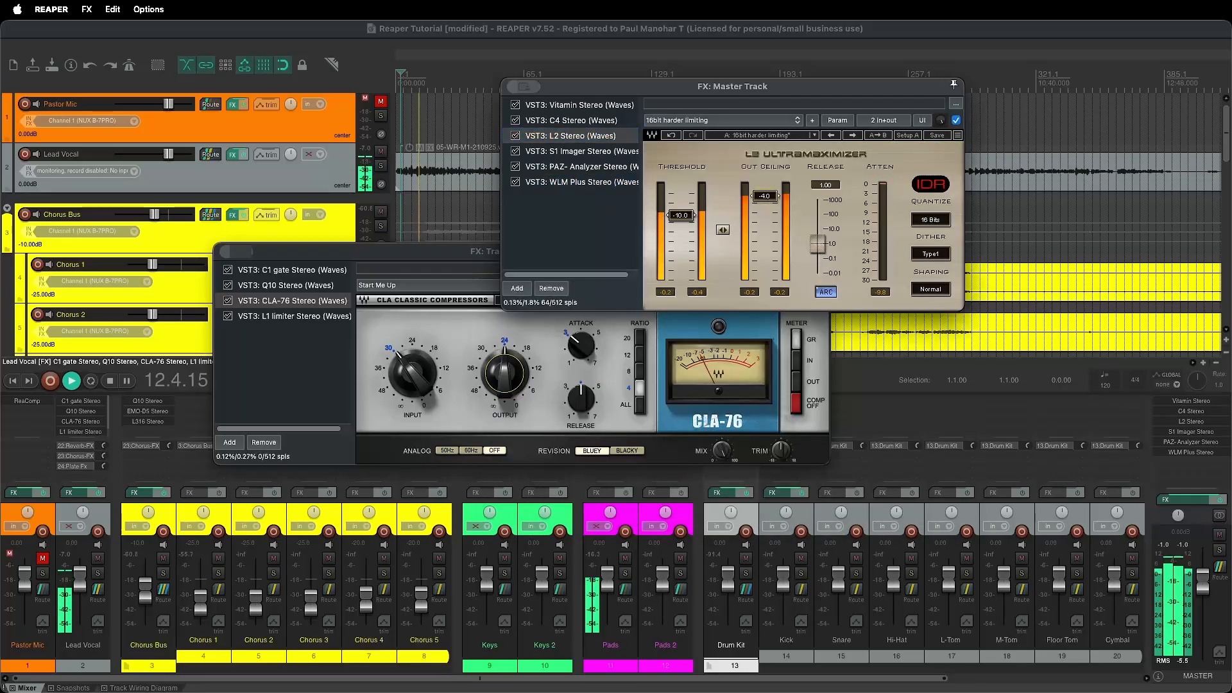
pyautogui.moveTo(764, 195); pyautogui.dragTo(765, 193)
pyautogui.click(557, 184)
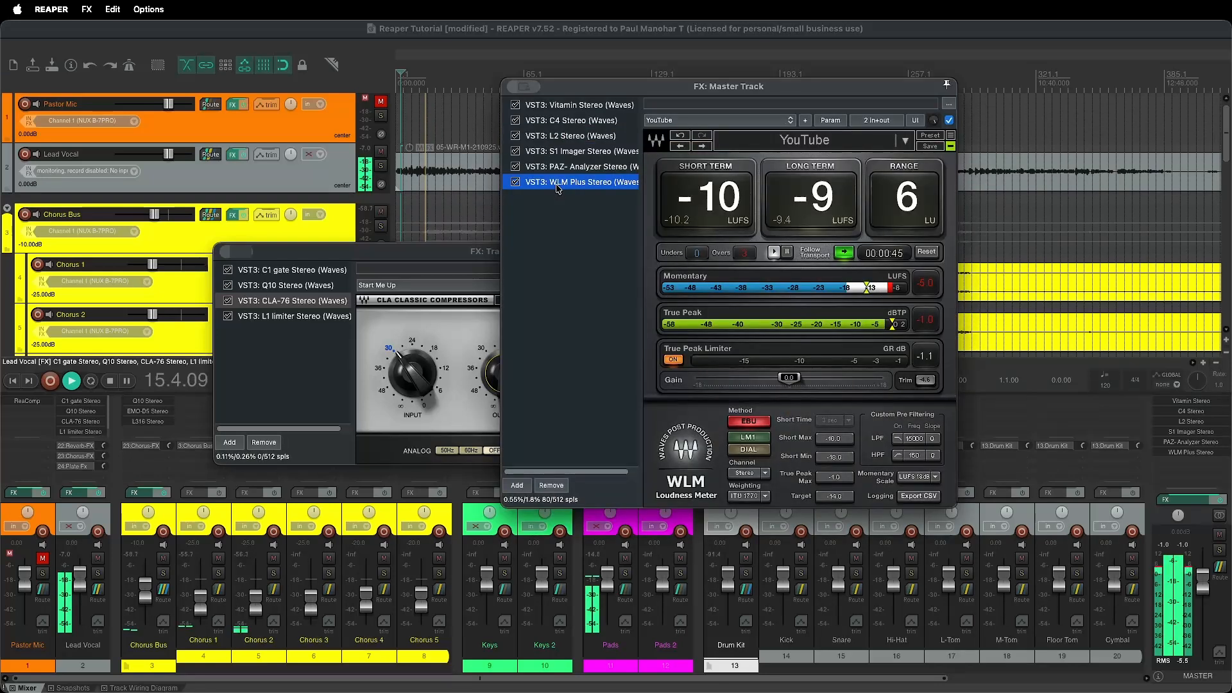
pyautogui.click(562, 136)
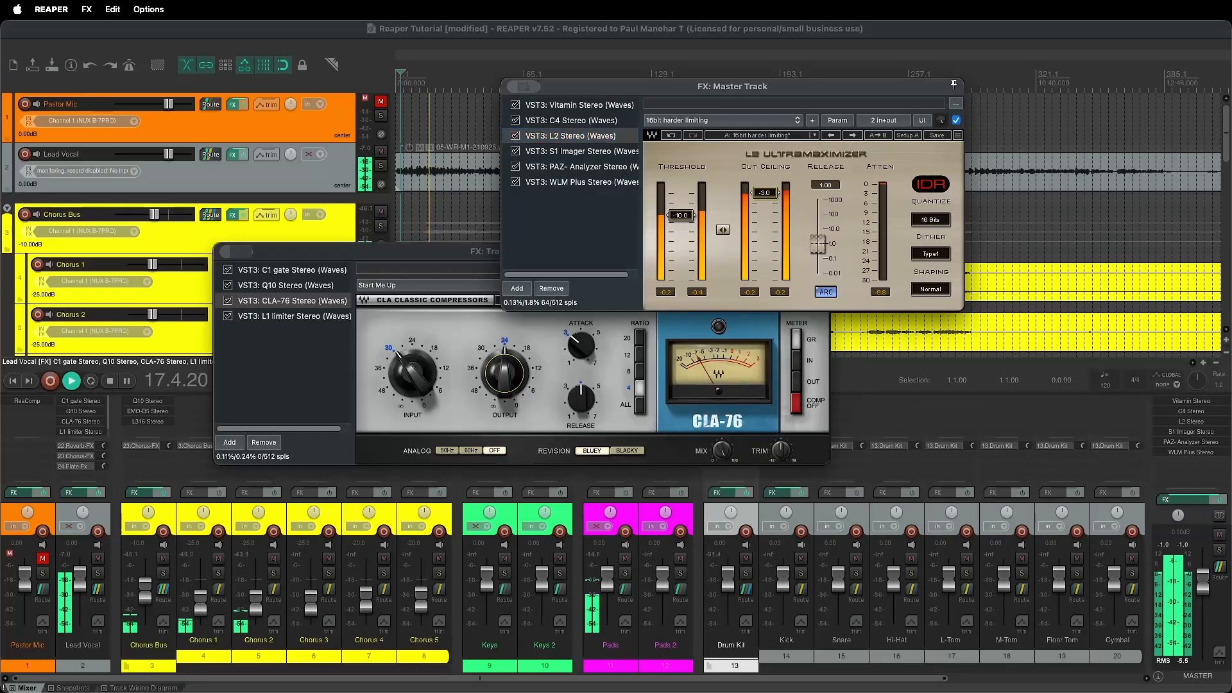
pyautogui.moveTo(765, 192); pyautogui.dragTo(764, 194)
pyautogui.moveTo(764, 194); pyautogui.dragTo(764, 197)
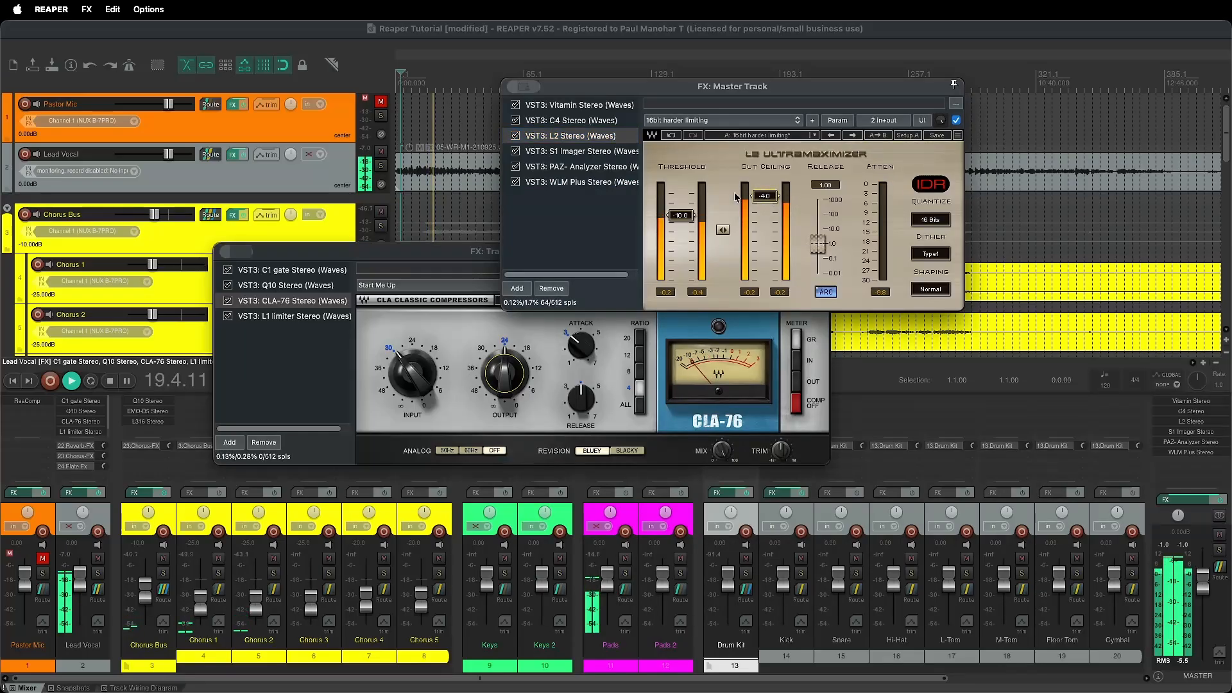
pyautogui.click(576, 182)
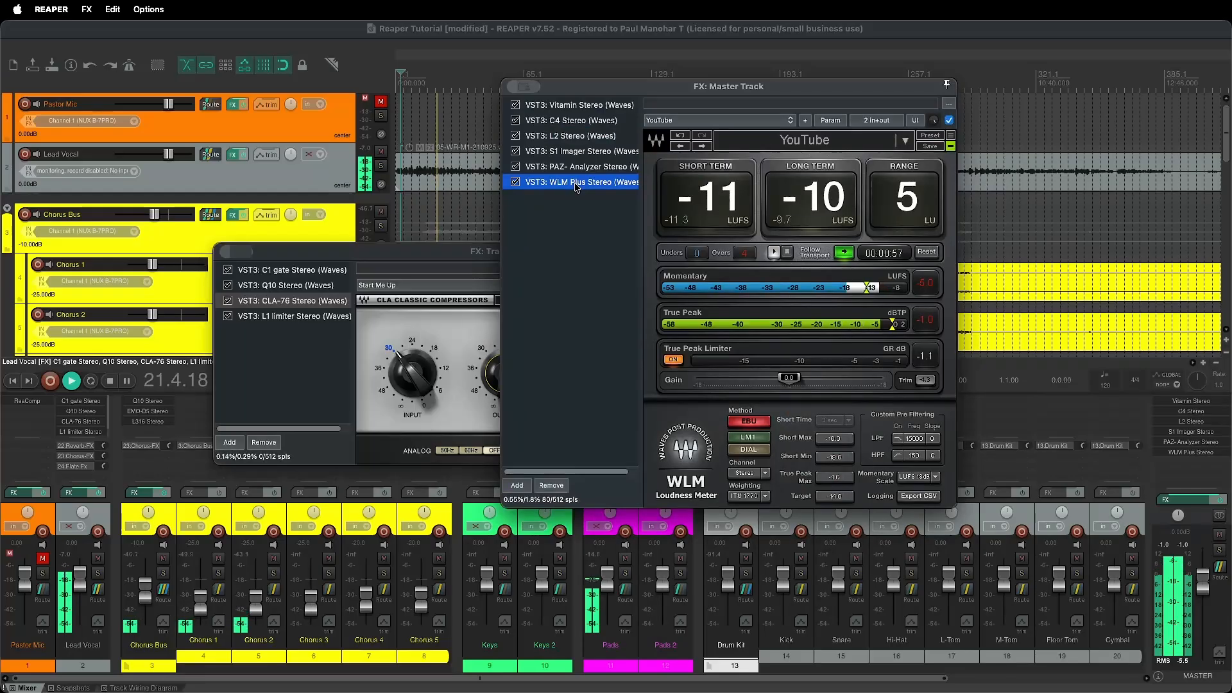
# Set the L2 out ceiling on the master track to -3.5 and check the resulting loudness in WLM Plus.
pyautogui.click(562, 136)
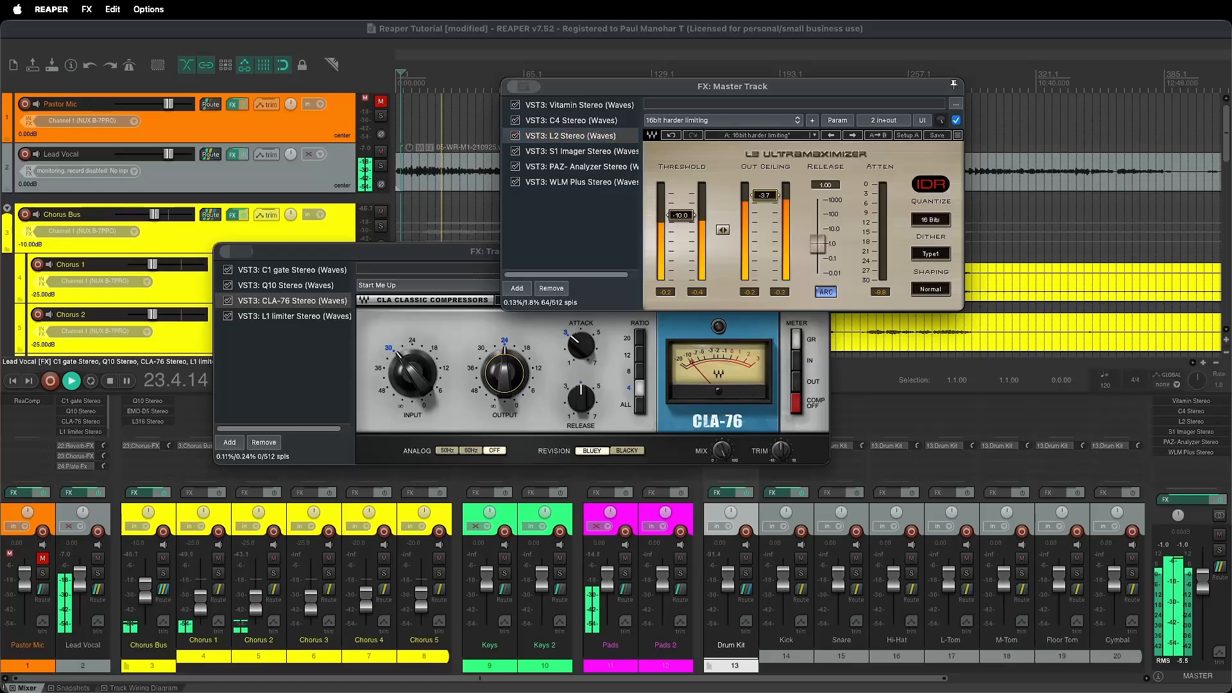
pyautogui.click(542, 183)
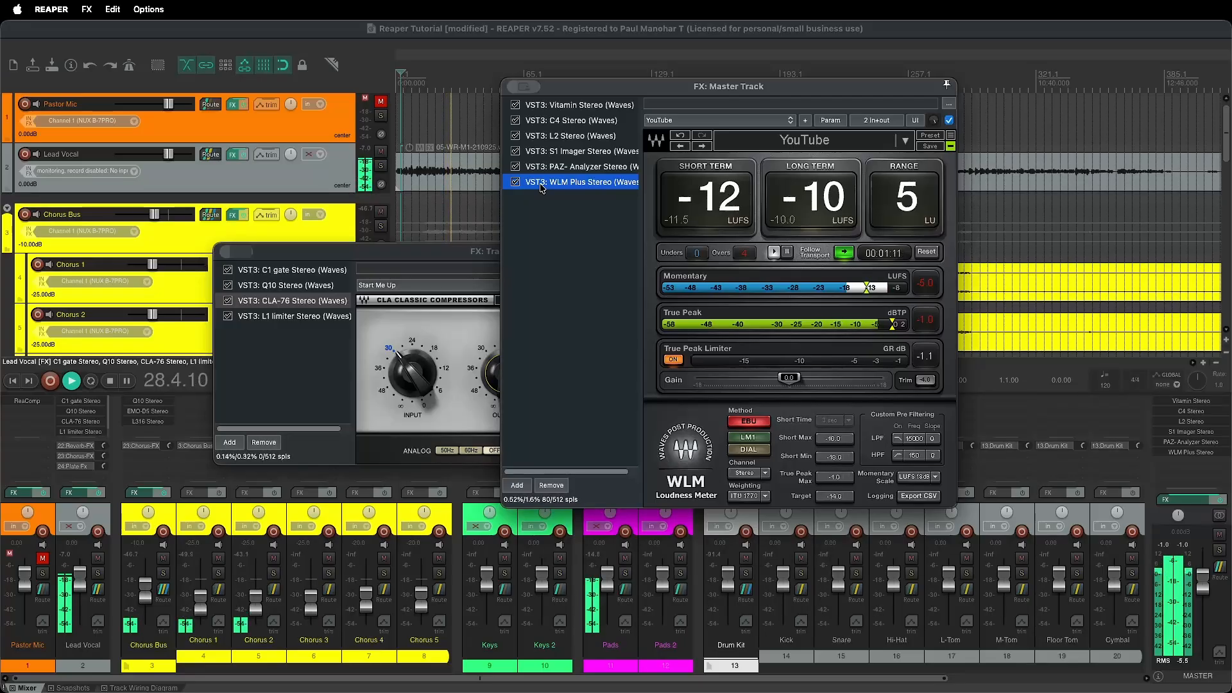
pyautogui.press('space')
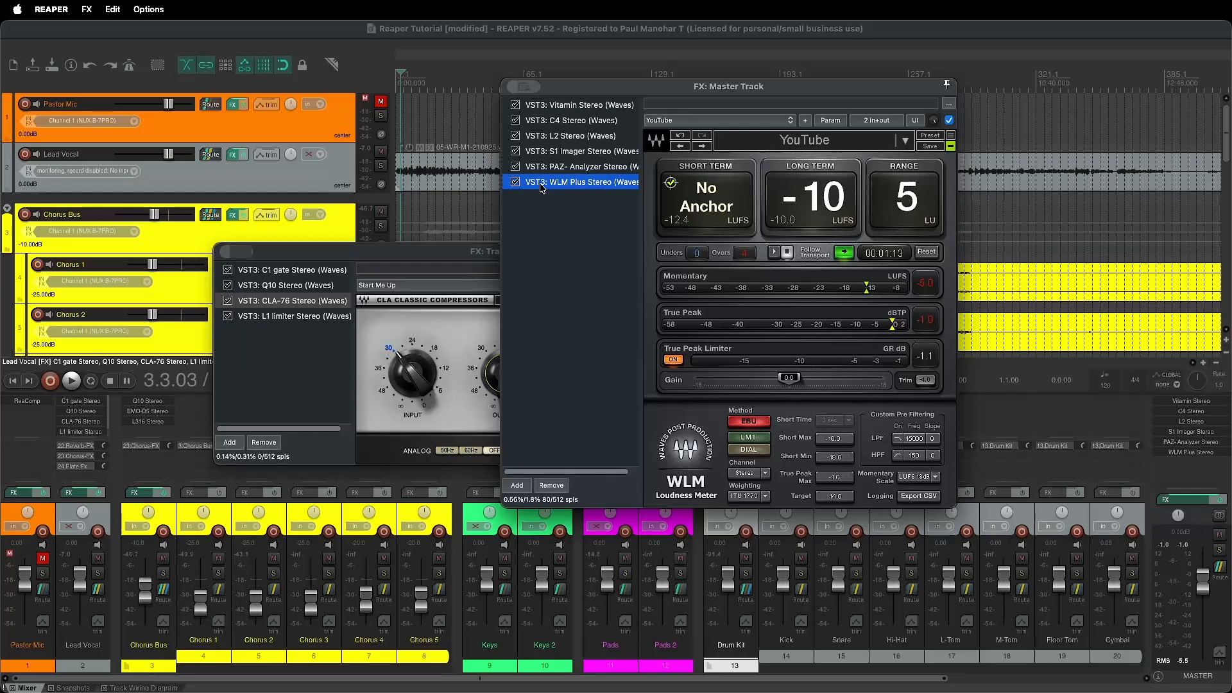
pyautogui.click(558, 137)
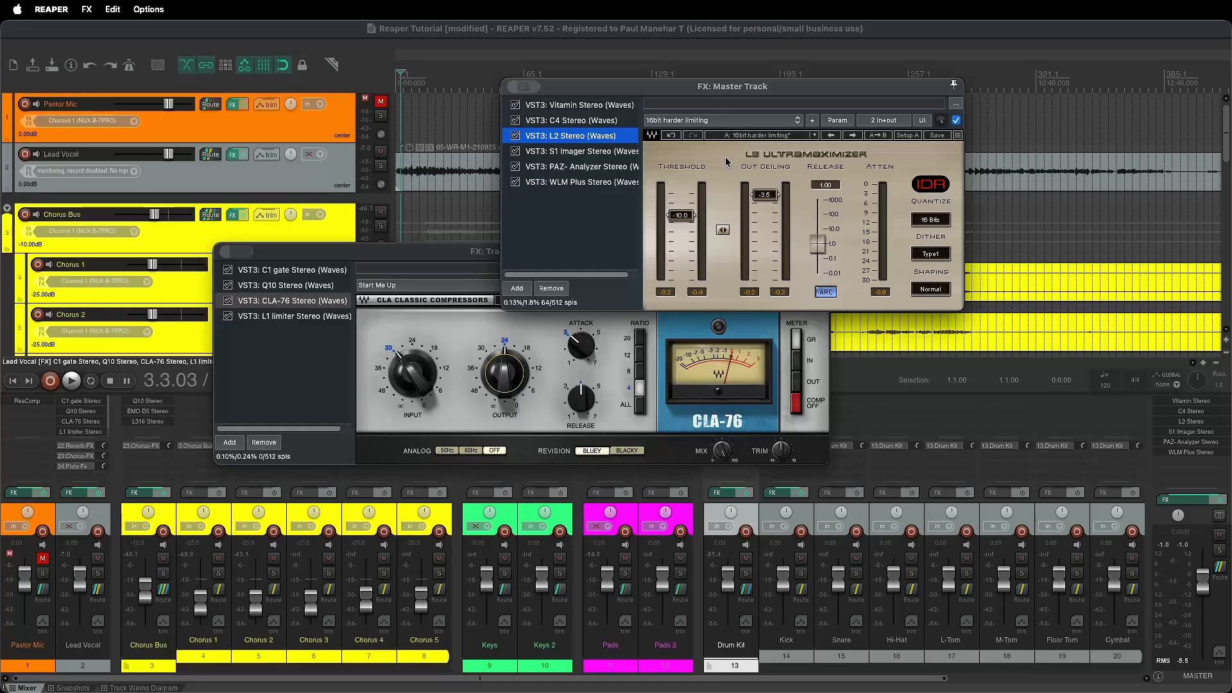
pyautogui.click(566, 183)
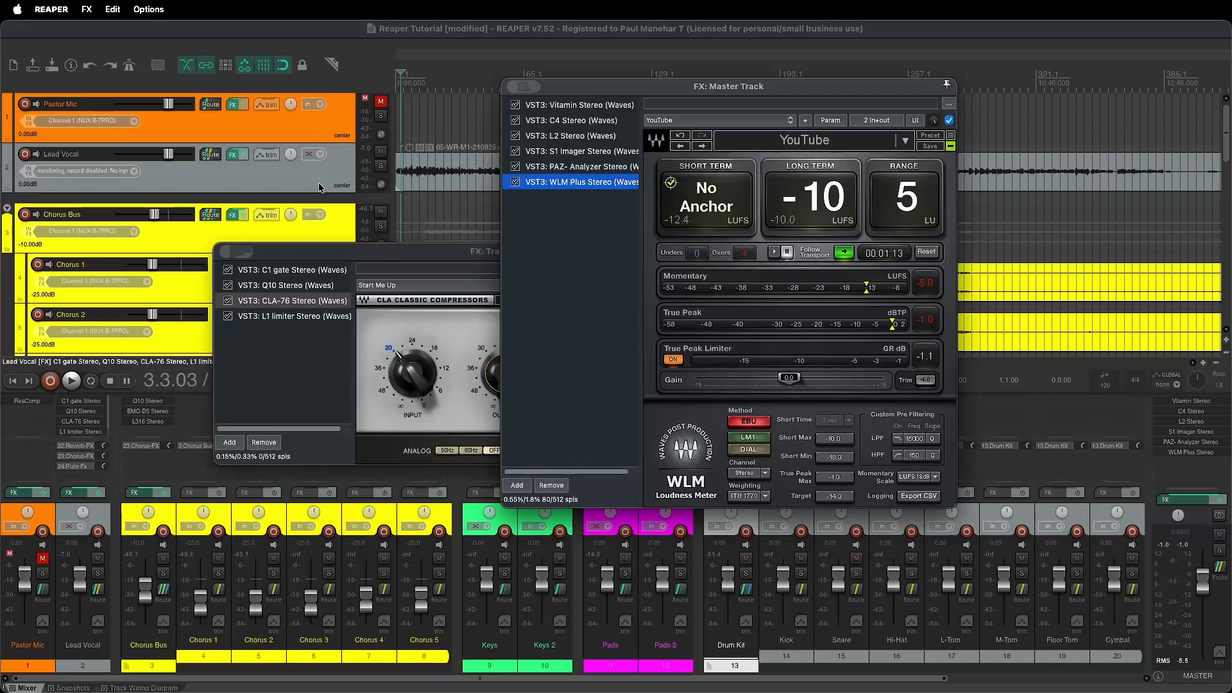
# Clear the Lead Vocal FX window away and play the mix from shortly before bar 65, examining long-term loudness and range in WLM Plus.
pyautogui.click(347, 259)
pyautogui.moveTo(788, 251); pyautogui.dragTo(753, 292)
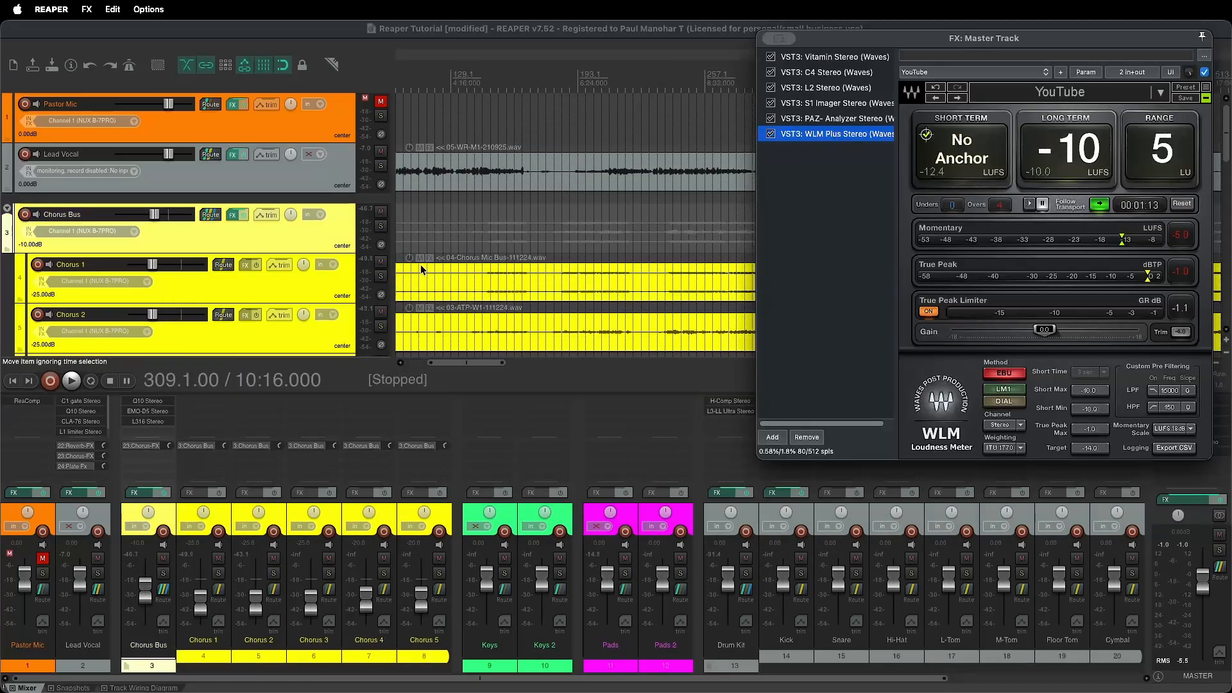
pyautogui.scroll(2, 421, 269)
pyautogui.hscroll(-6, 450, 222)
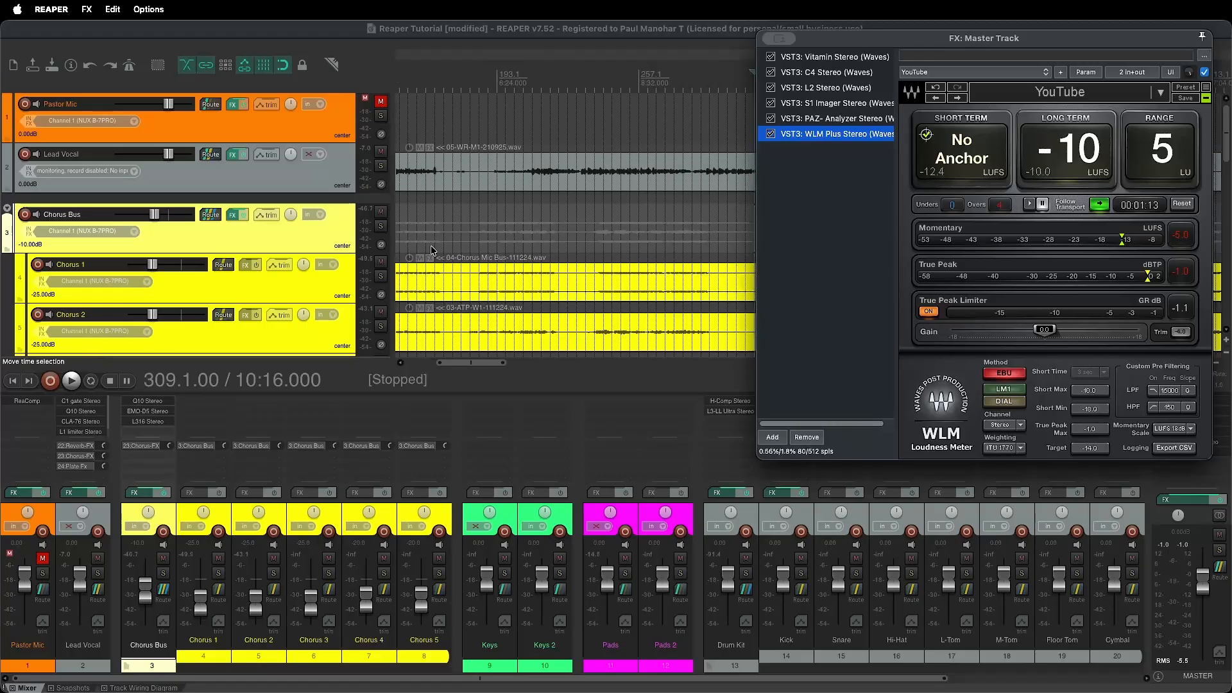
pyautogui.click(398, 82)
pyautogui.click(501, 83)
pyautogui.press('space')
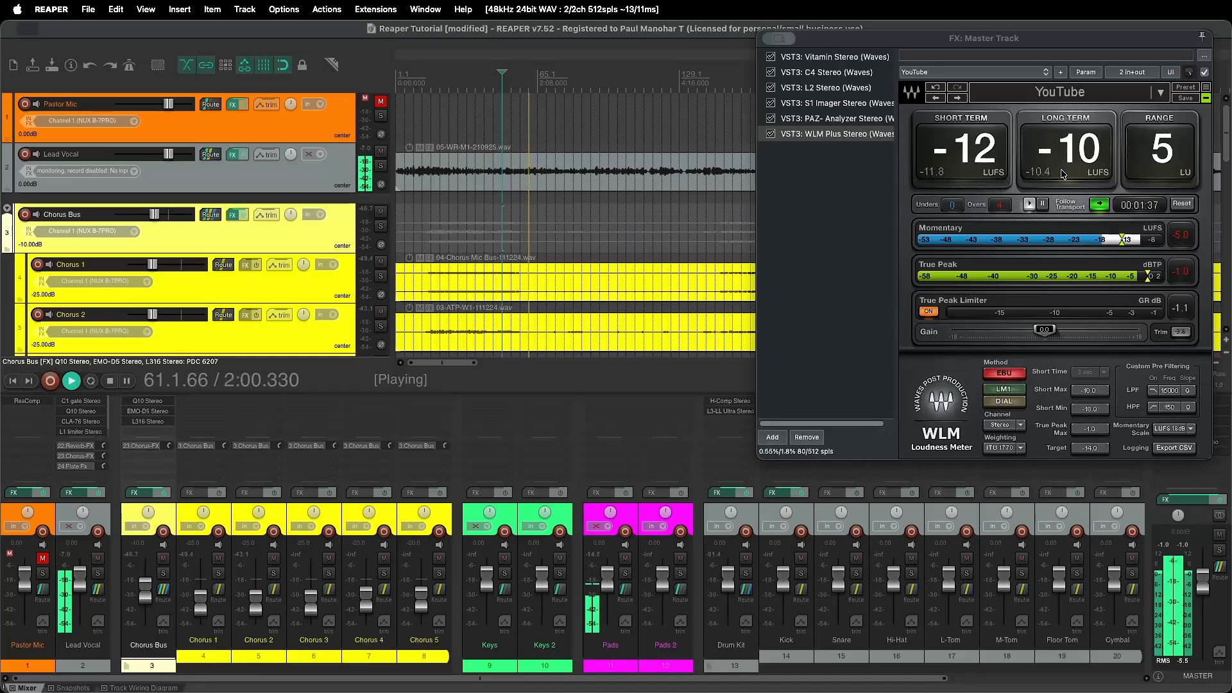
pyautogui.click(1159, 163)
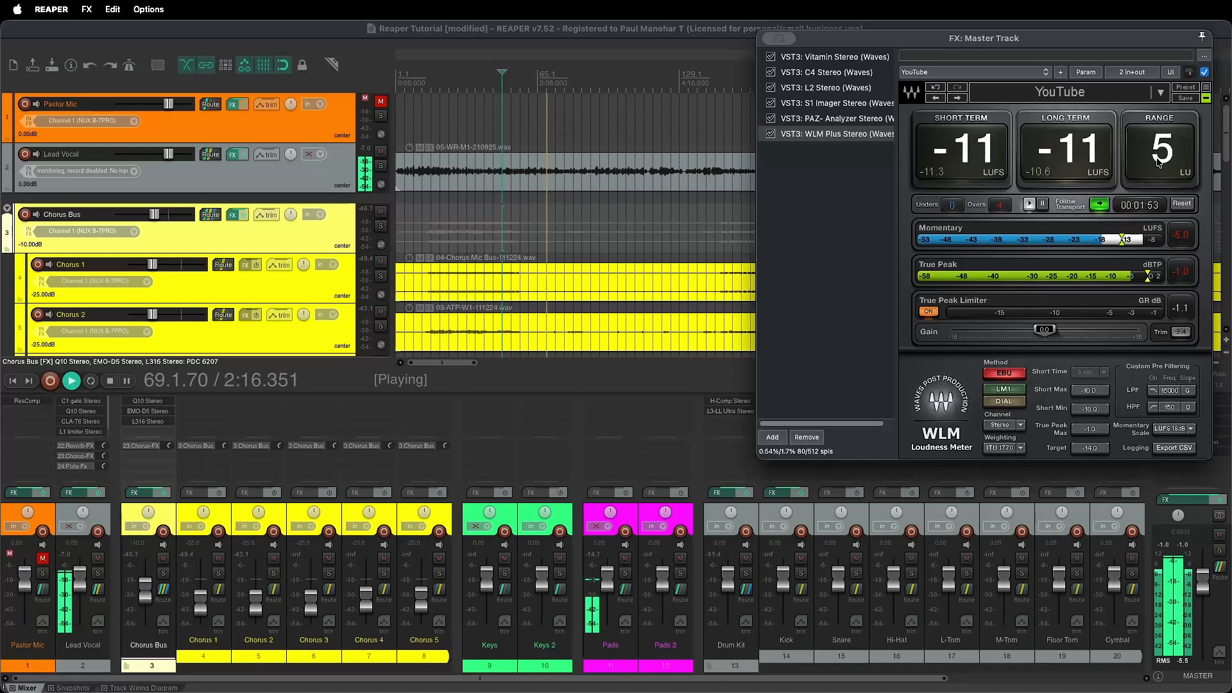
# Stop playback and restart the mix from bar 9 near the start of the song.
pyautogui.press('space')
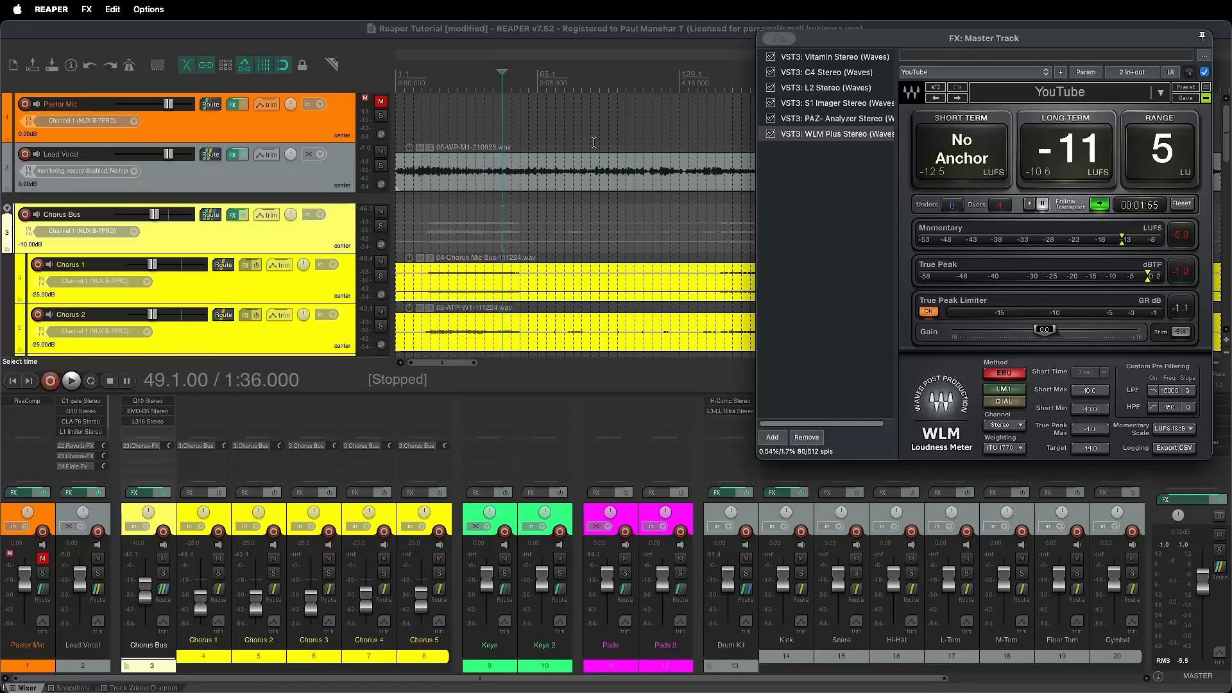
pyautogui.click(414, 82)
pyautogui.press('space')
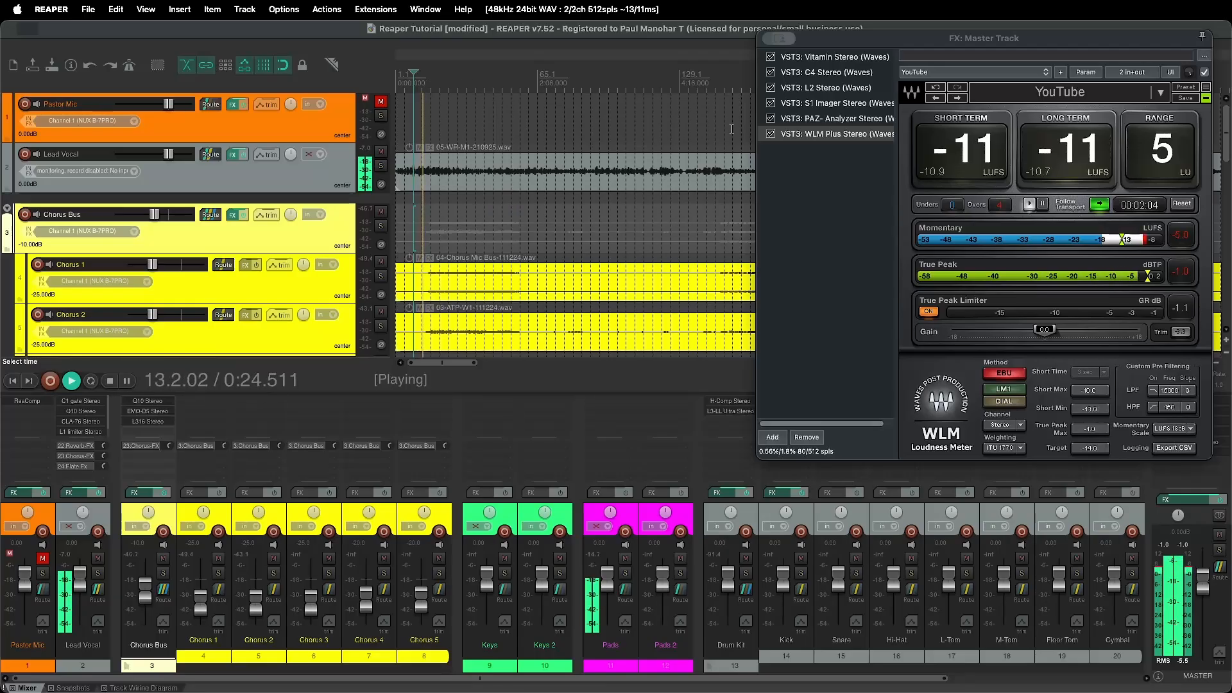
# Show the PAZ Analyzer on the master track during playback and examine frequency and magnitude along its spectrum curve.
pyautogui.click(832, 121)
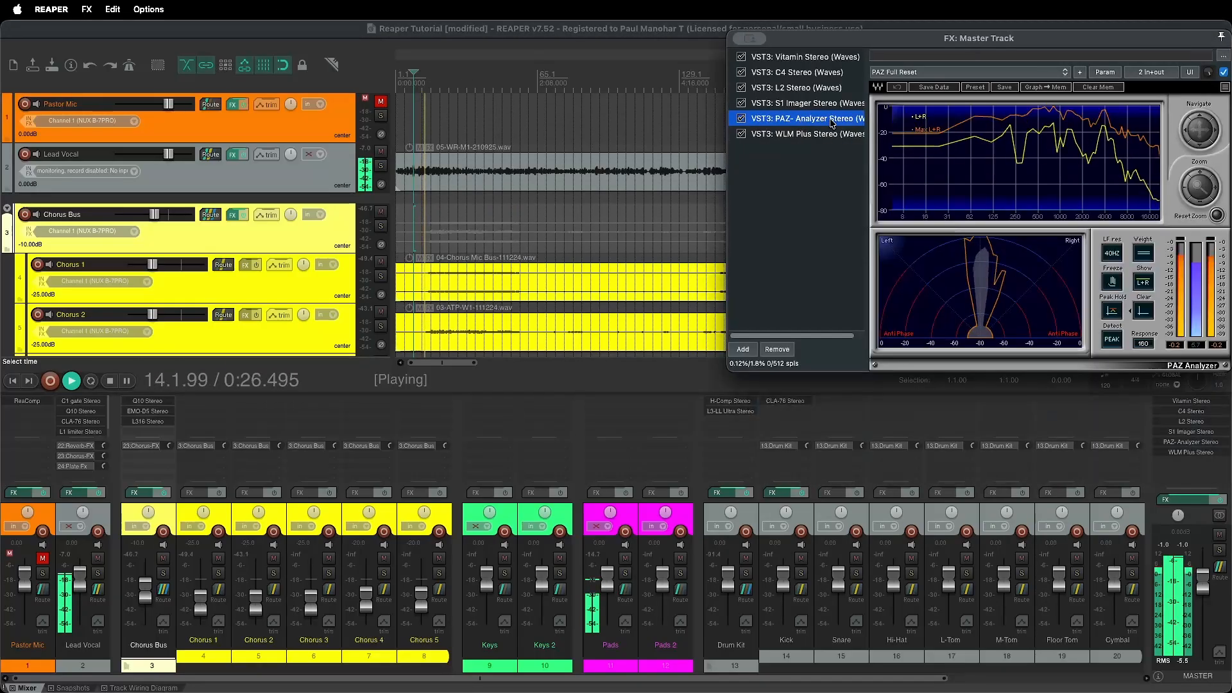
pyautogui.click(832, 121)
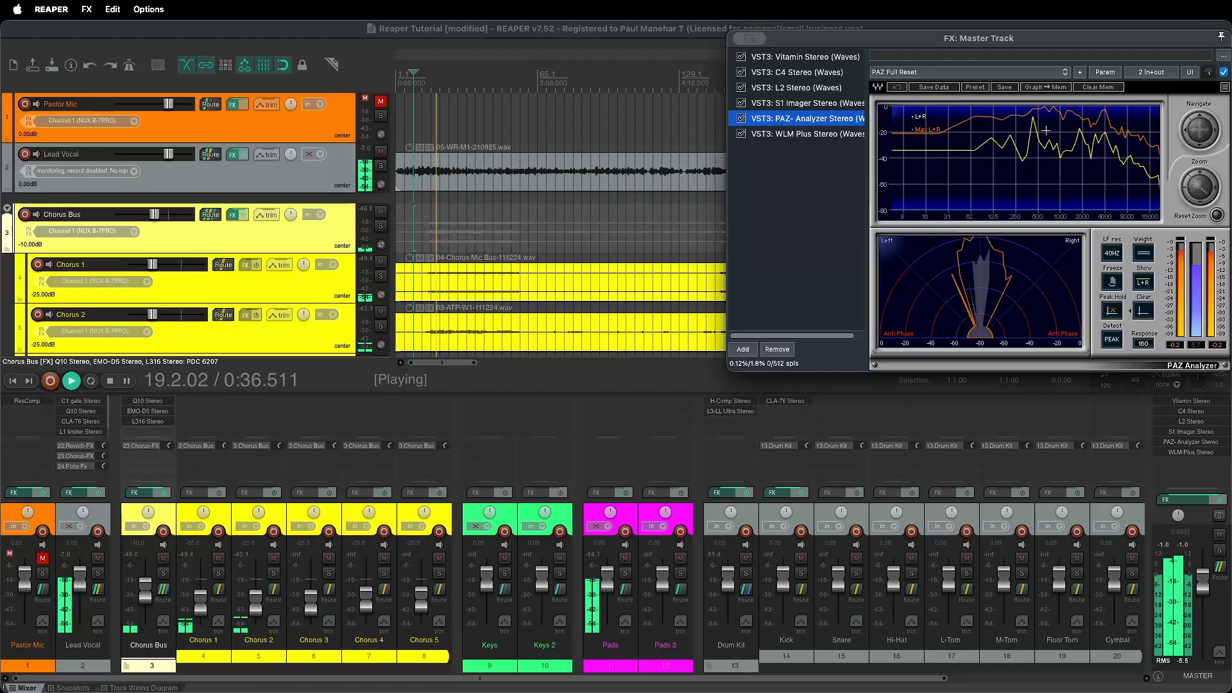
pyautogui.click(973, 129)
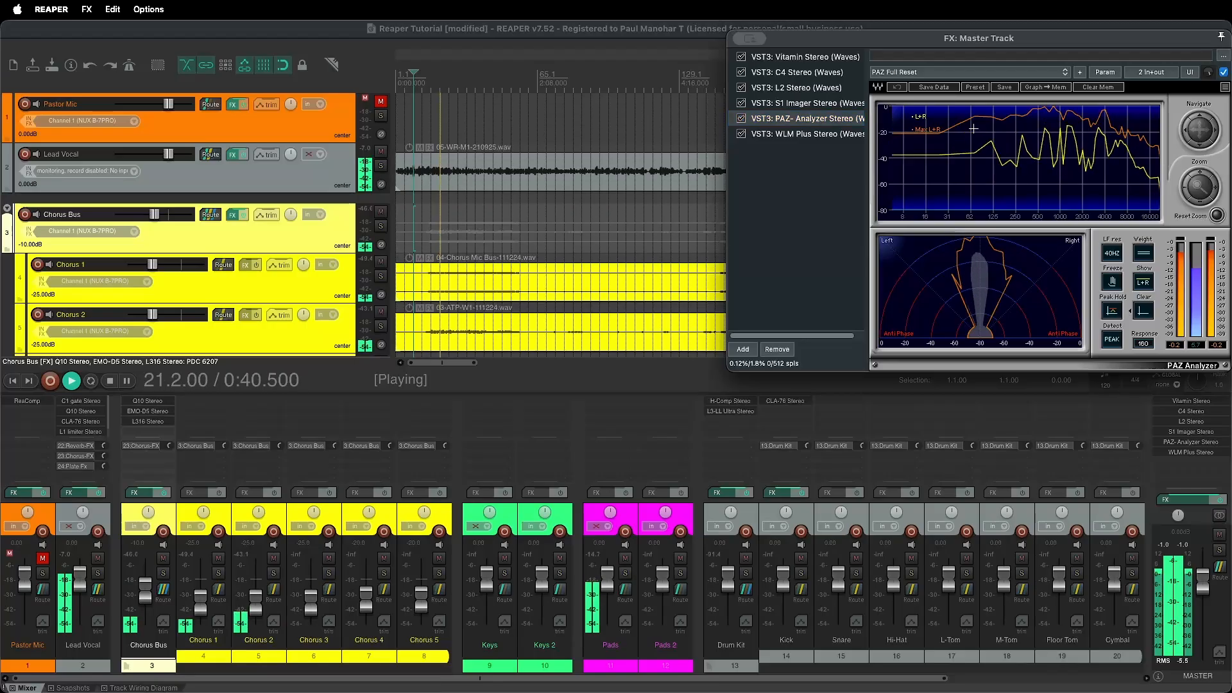
pyautogui.moveTo(973, 129); pyautogui.dragTo(1017, 126)
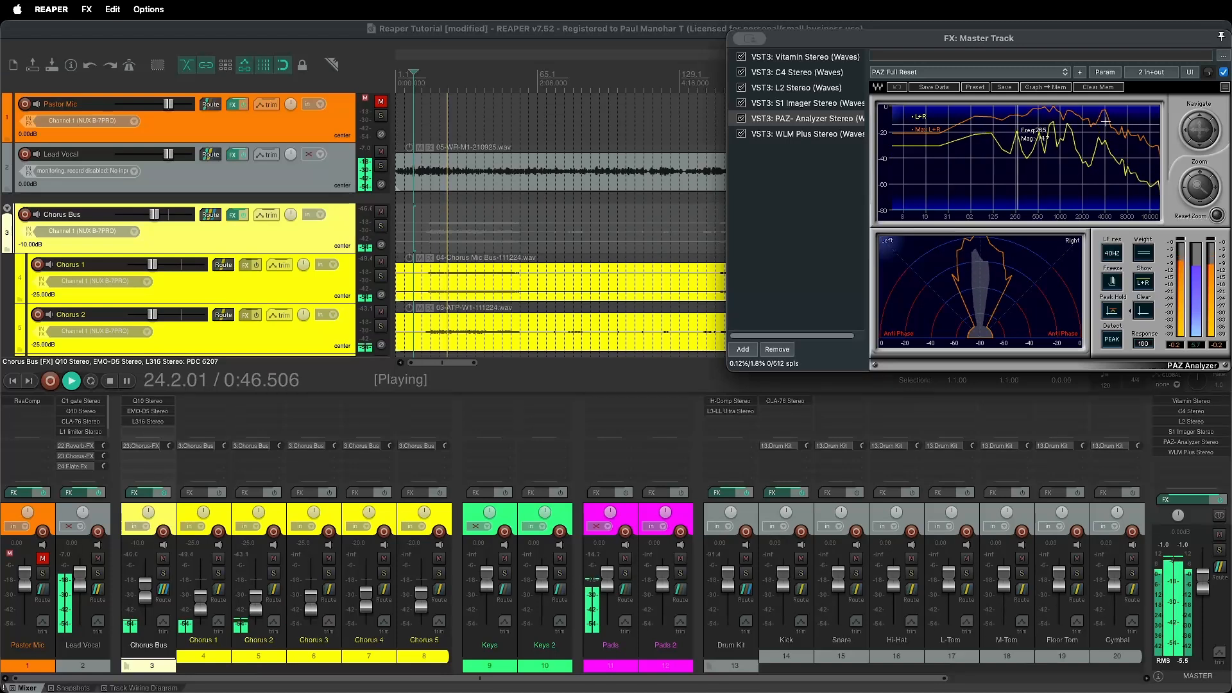
# Return to WLM Plus on the master track to check short-term loudness, long-term loudness and range, and stop playback.
pyautogui.click(815, 136)
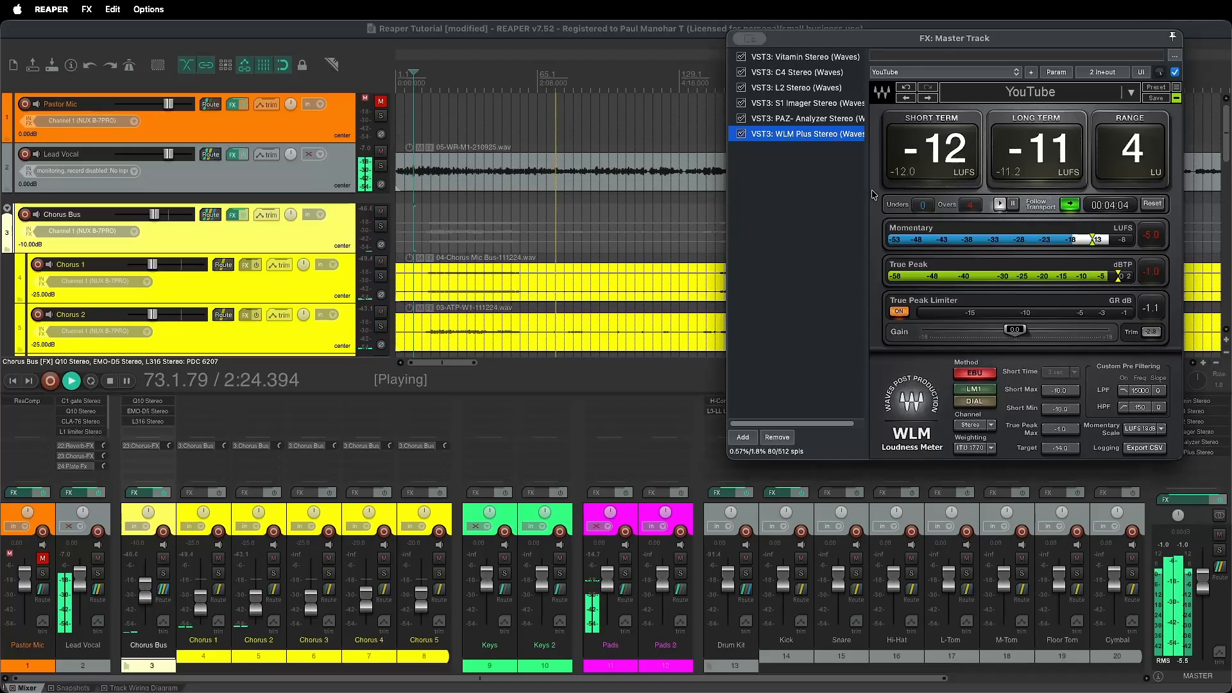
pyautogui.press('space')
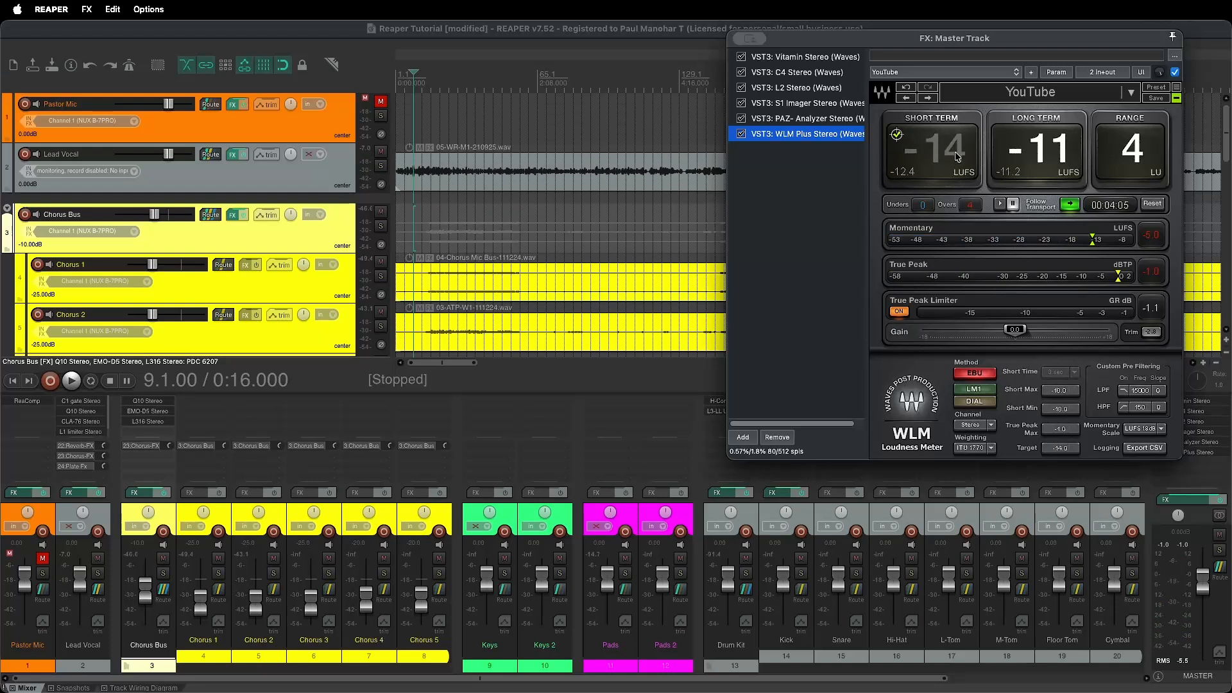
pyautogui.moveTo(896, 138)
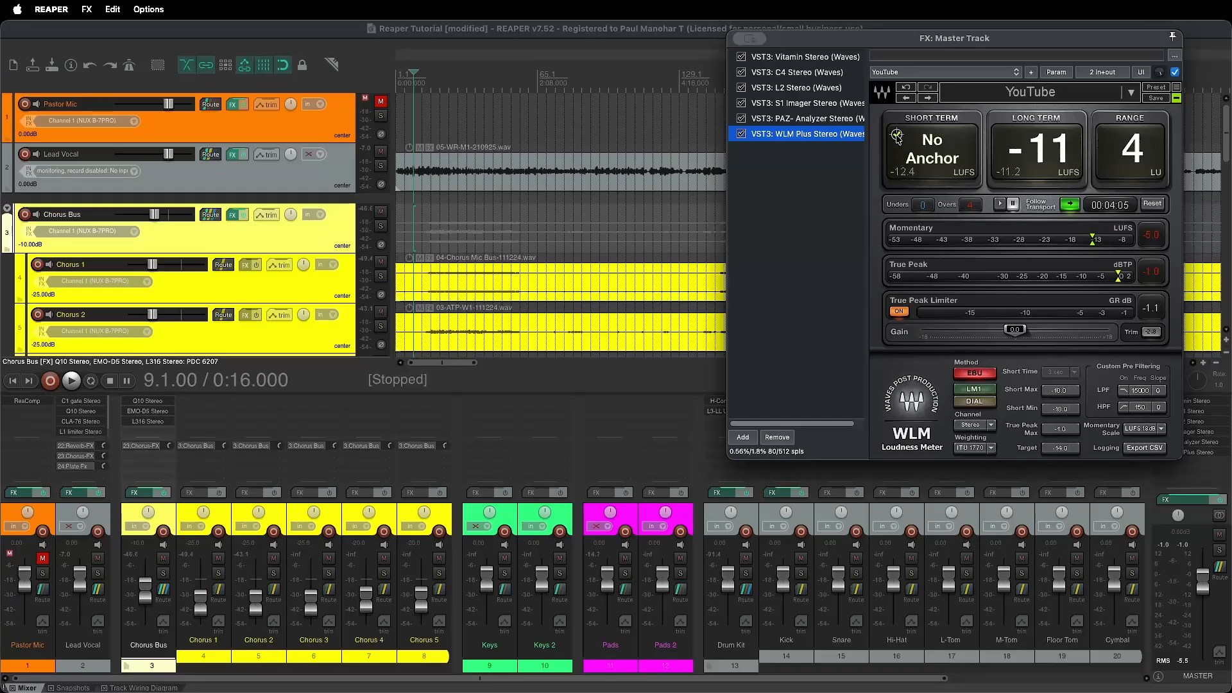